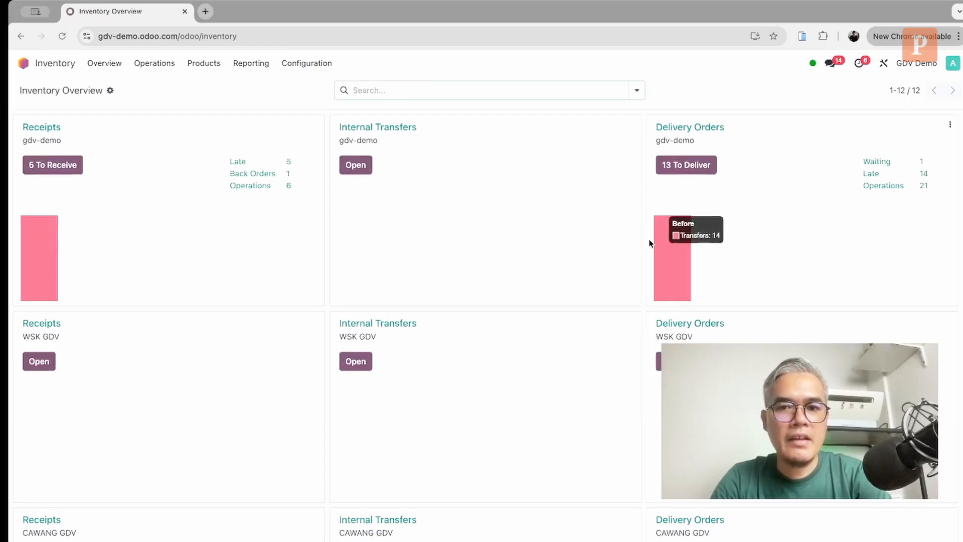
scroll(650, 241, "down", 3)
scroll(650, 244, "down", 2)
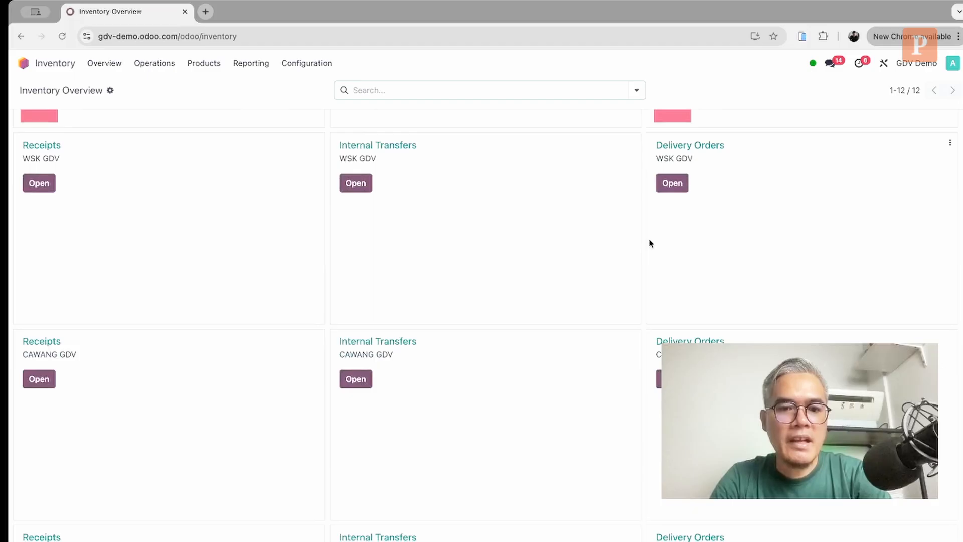
scroll(649, 243, "up", 4)
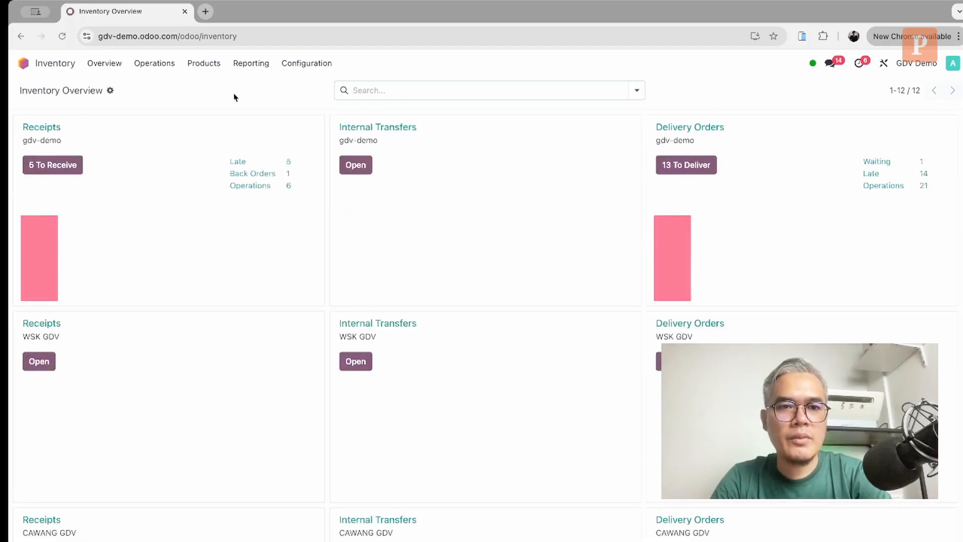
Create a new product in the inventory product list and name it Cheese Cake
left_click(206, 65)
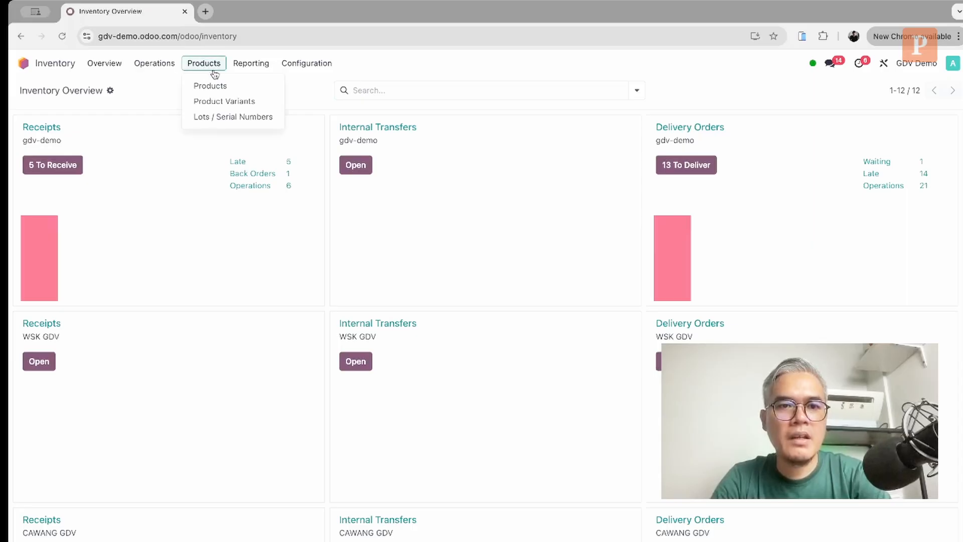
left_click(218, 84)
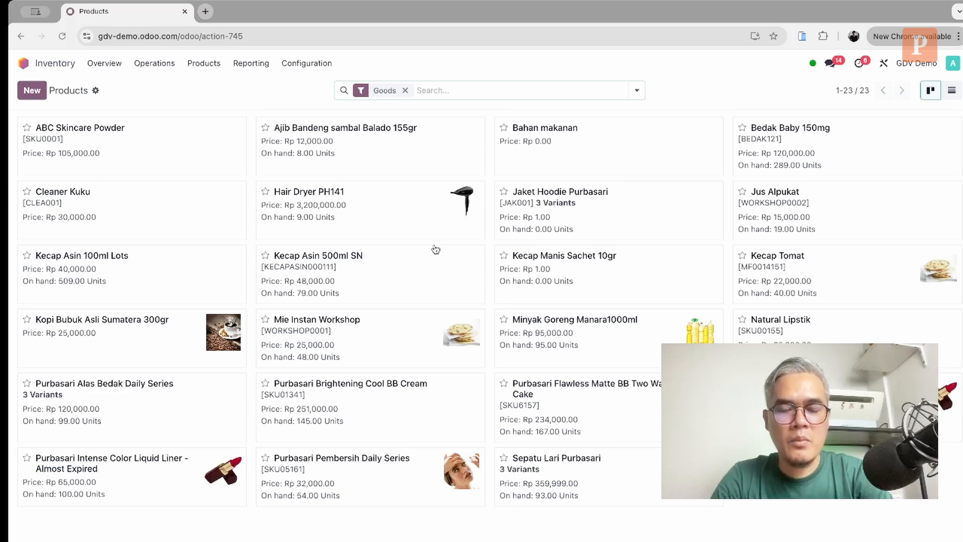
left_click(33, 91)
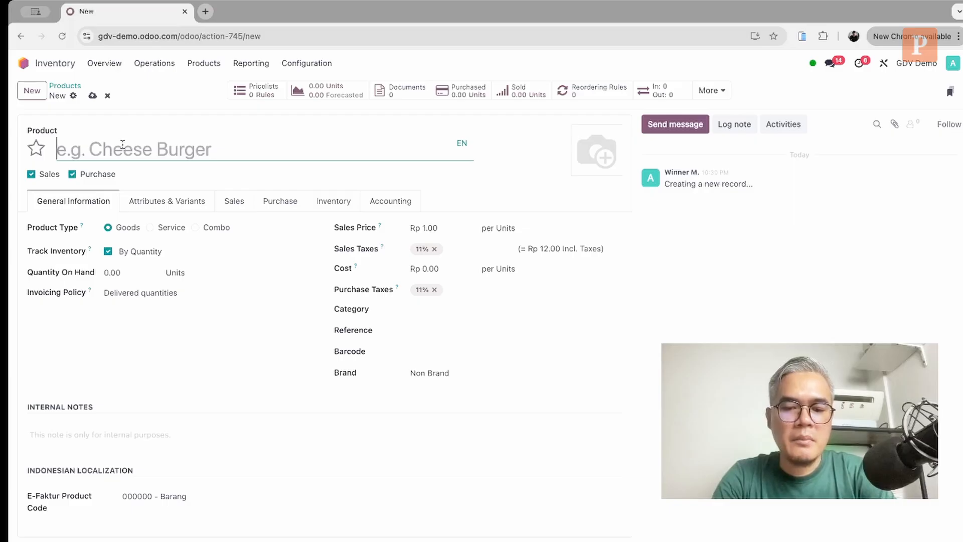
type("Cheese Ca")
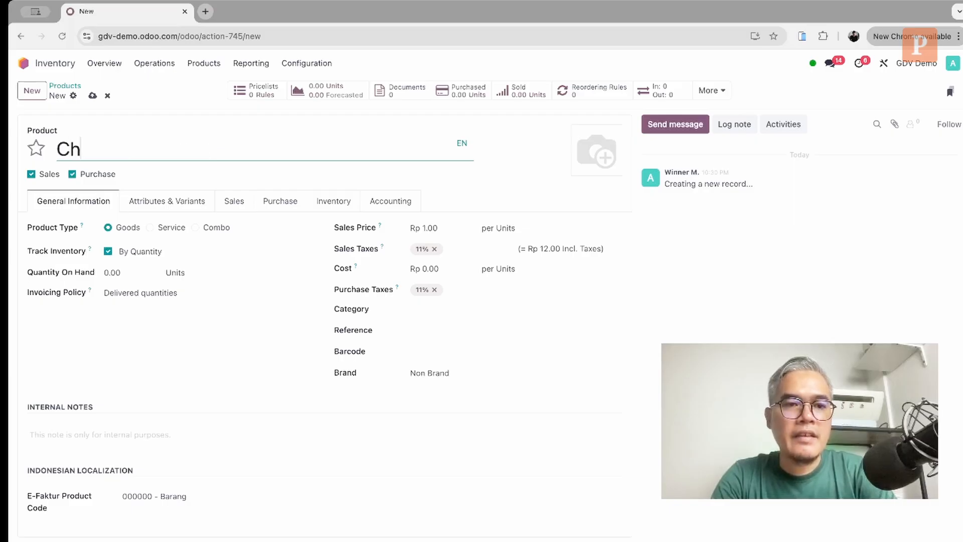
type("ke")
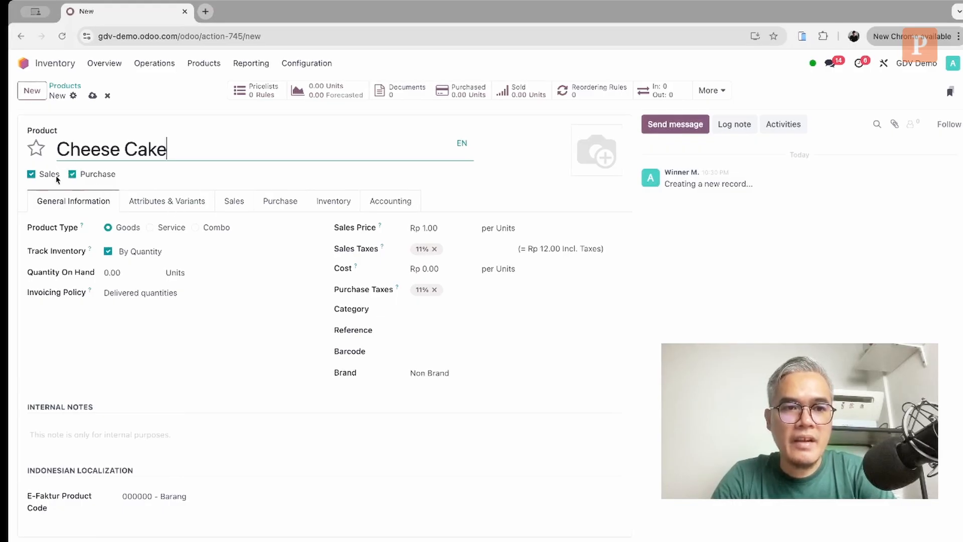
key("super+Tab")
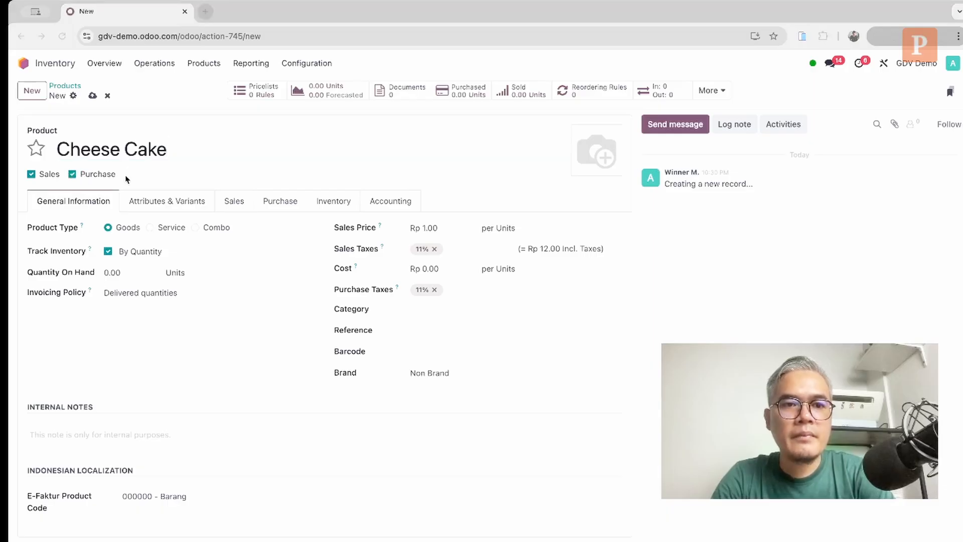
key("super+Tab")
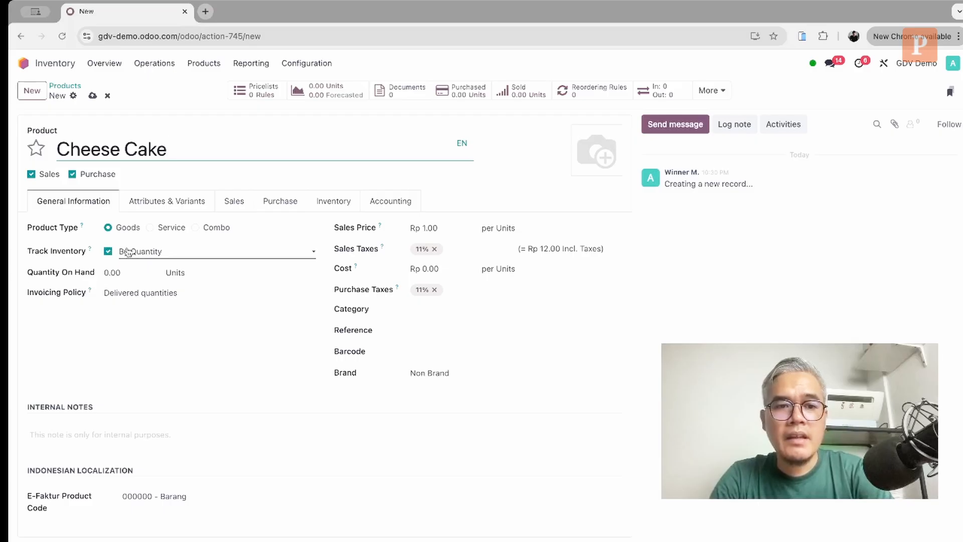
Try inventory tracking By Lots and By Unique Serial Number, return to By Quantity, and view the invoicing policy options
left_click(157, 253)
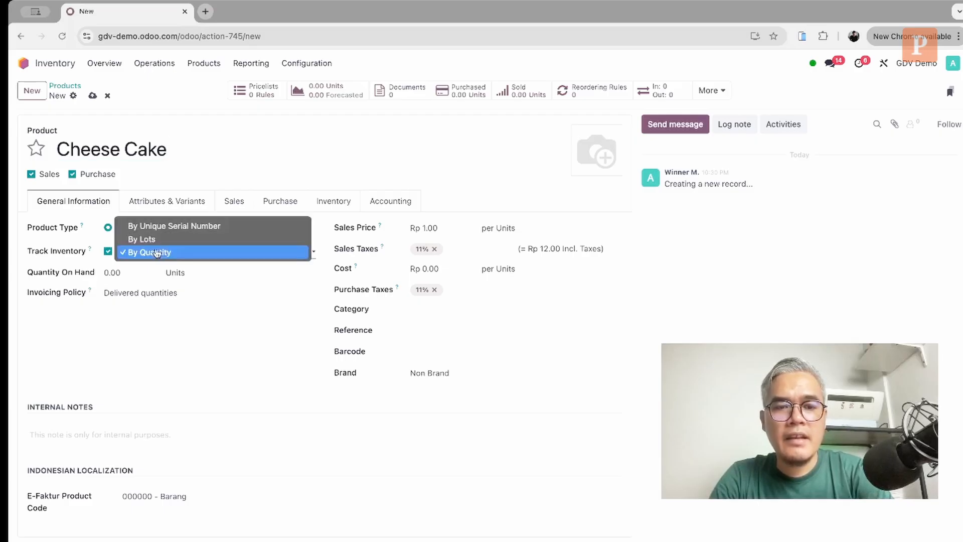
left_click(210, 240)
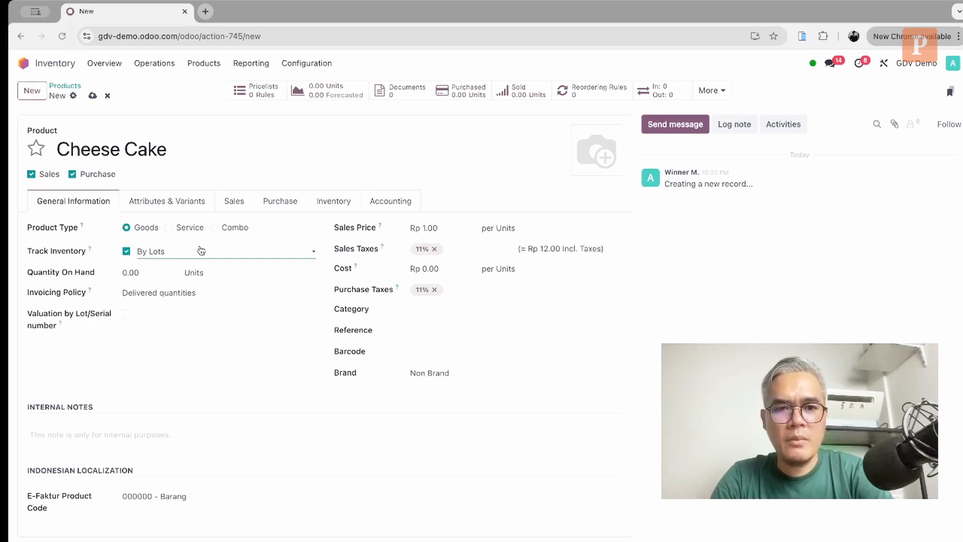
left_click(202, 251)
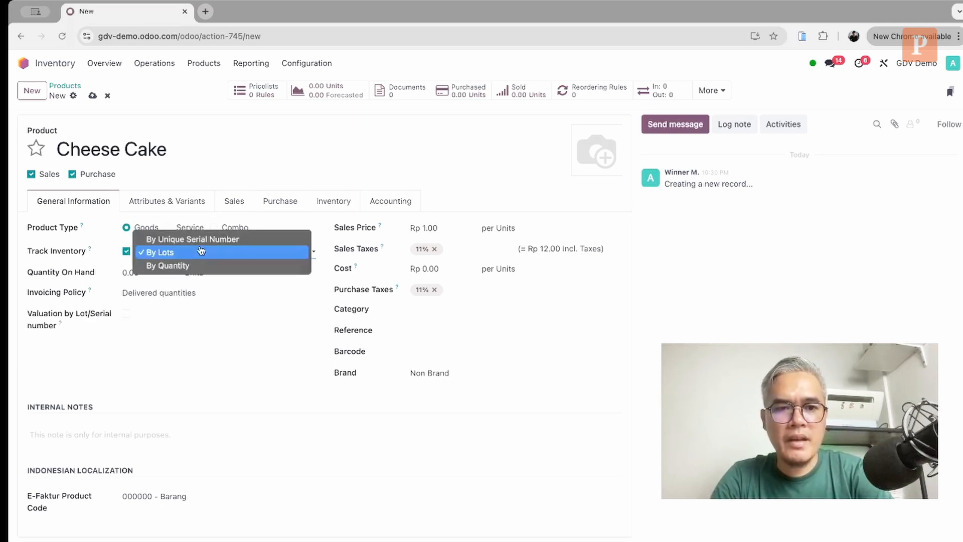
left_click(267, 266)
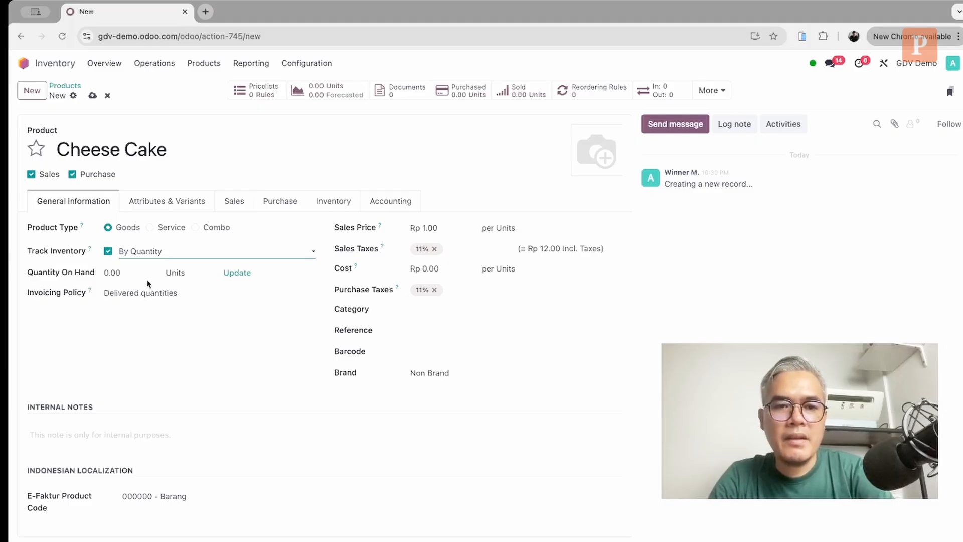
left_click(154, 257)
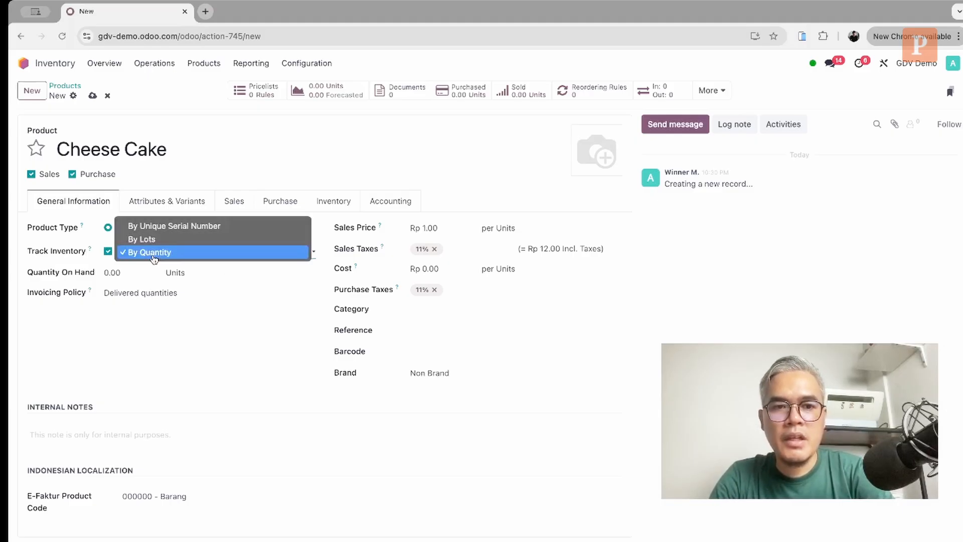
left_click(158, 227)
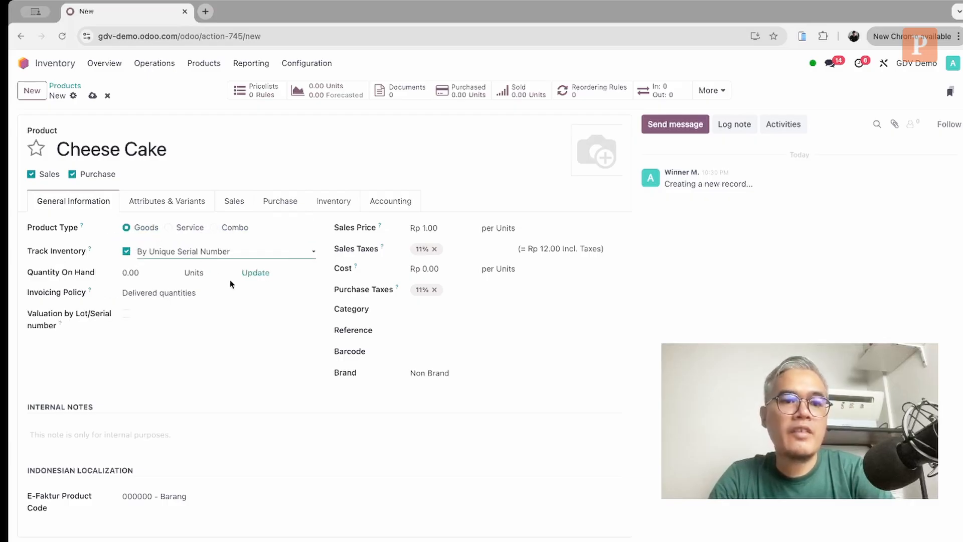
left_click(212, 258)
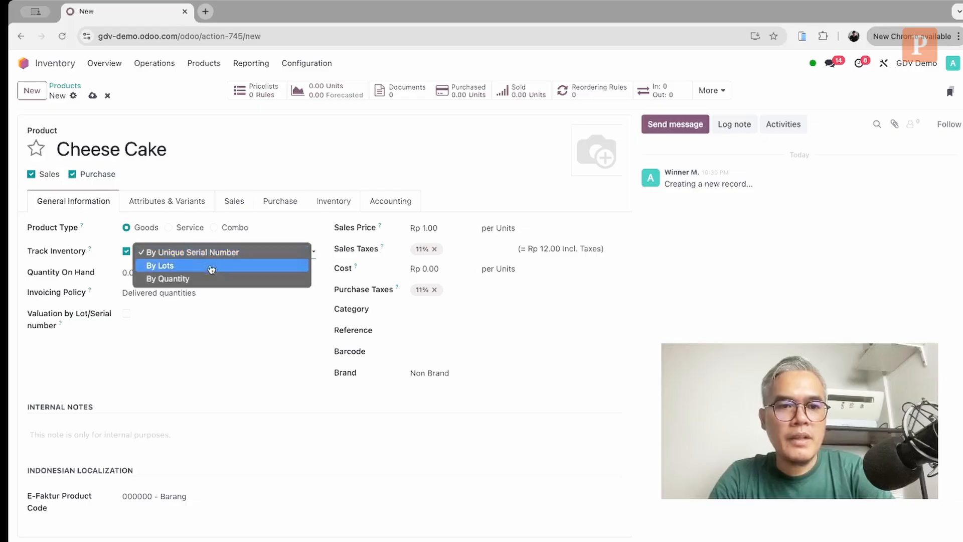
left_click(209, 277)
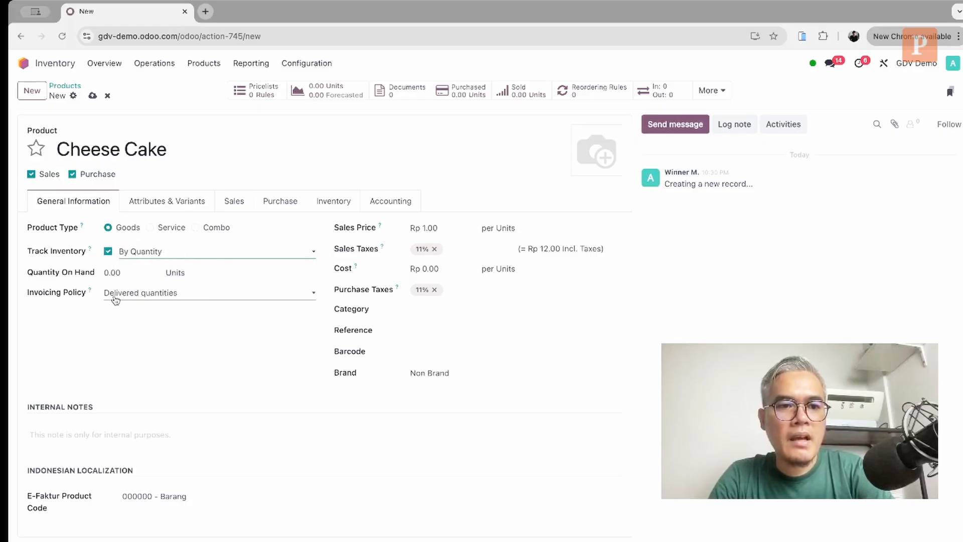
left_click(201, 294)
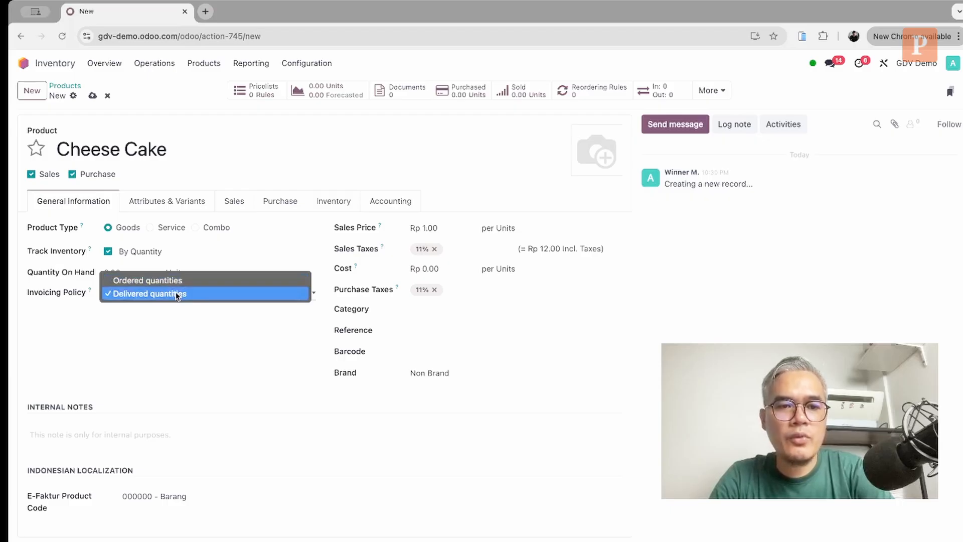
left_click(197, 330)
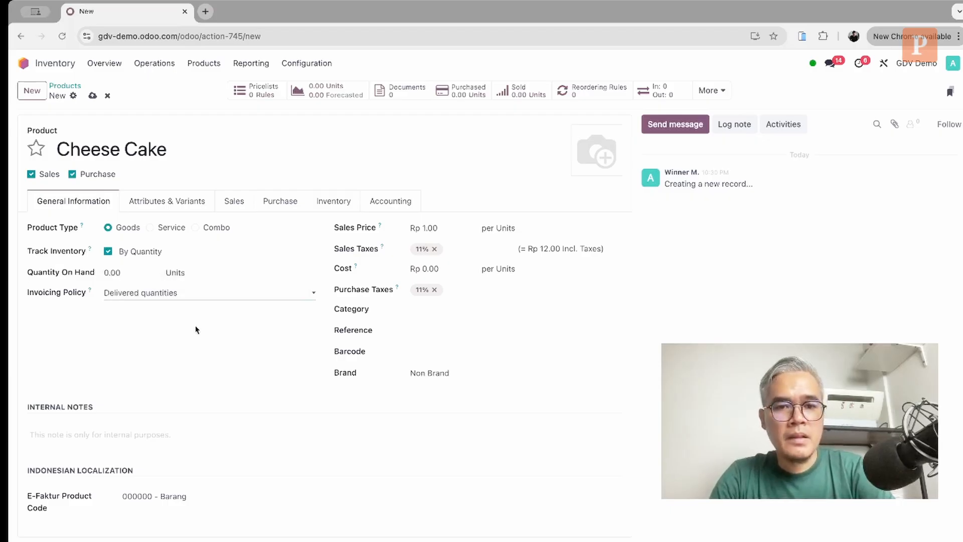
Set the product's sales price to Rp 120,000 and its category to Food
left_click(432, 227)
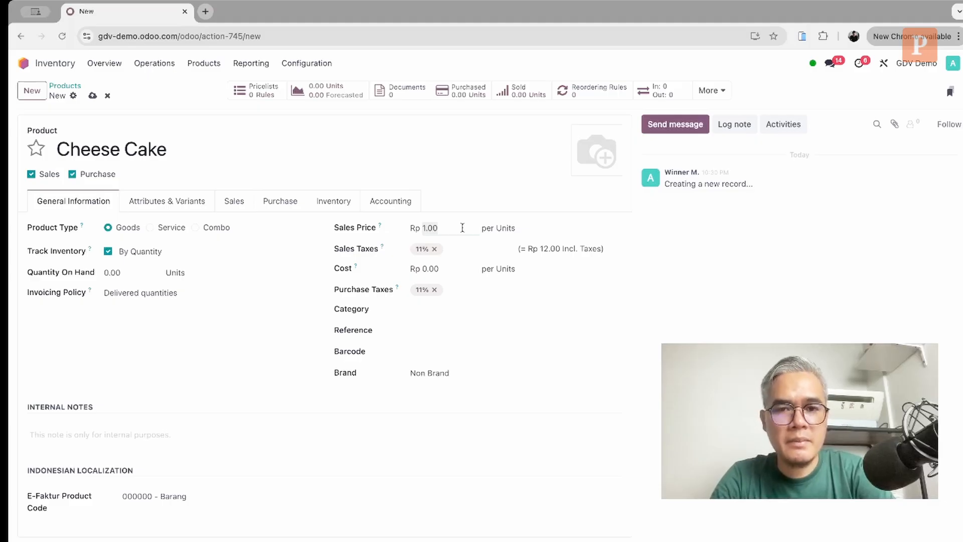
type("1000")
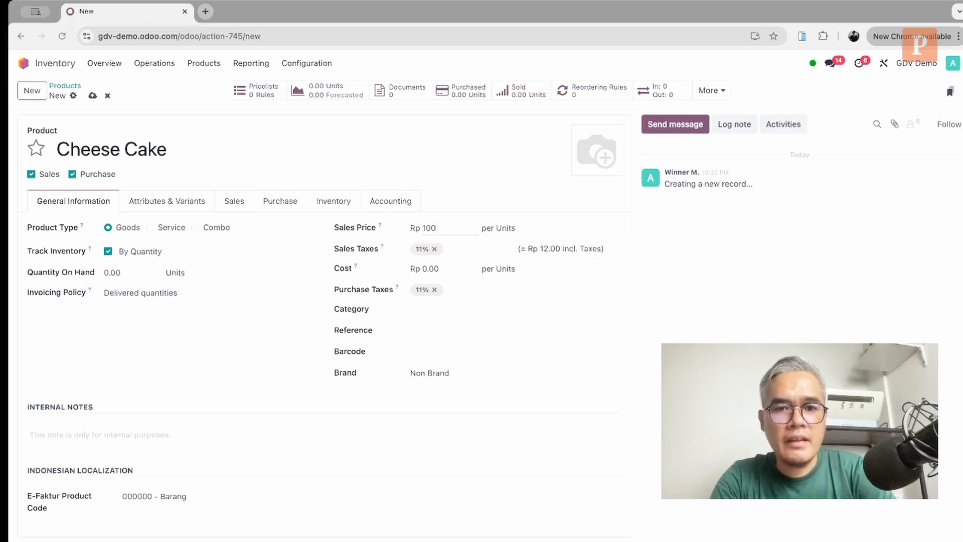
key("BackSpace")
key("BackSpace")
key("BackSpace")
type("20,00")
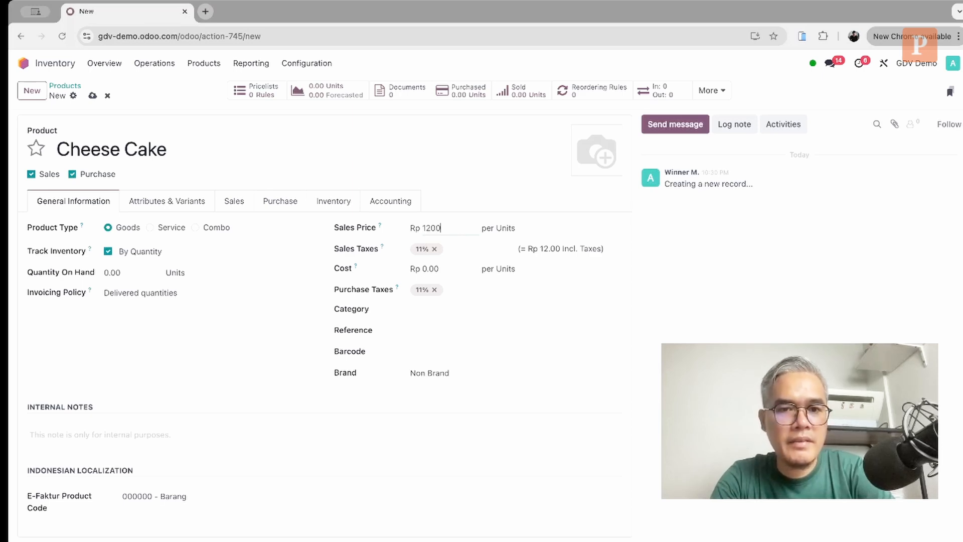
type("00")
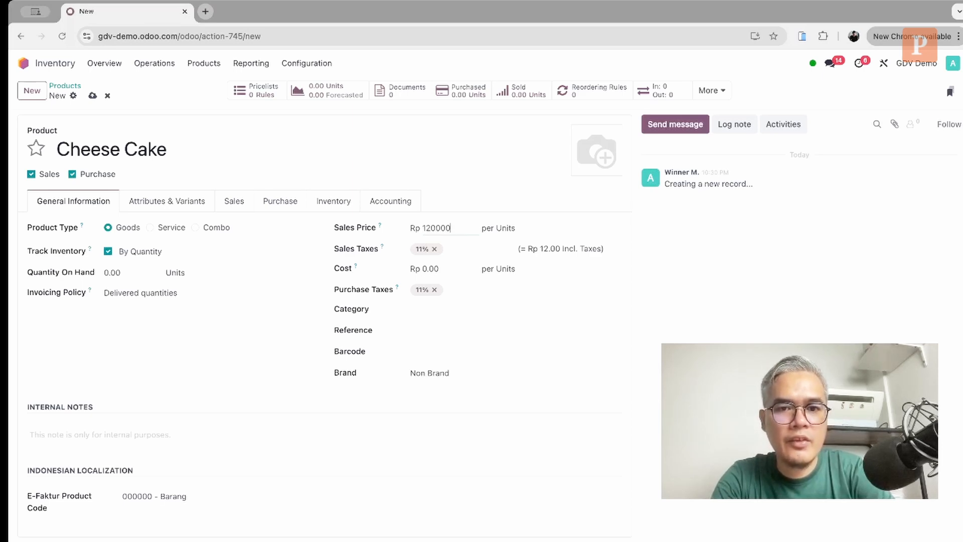
key("Tab")
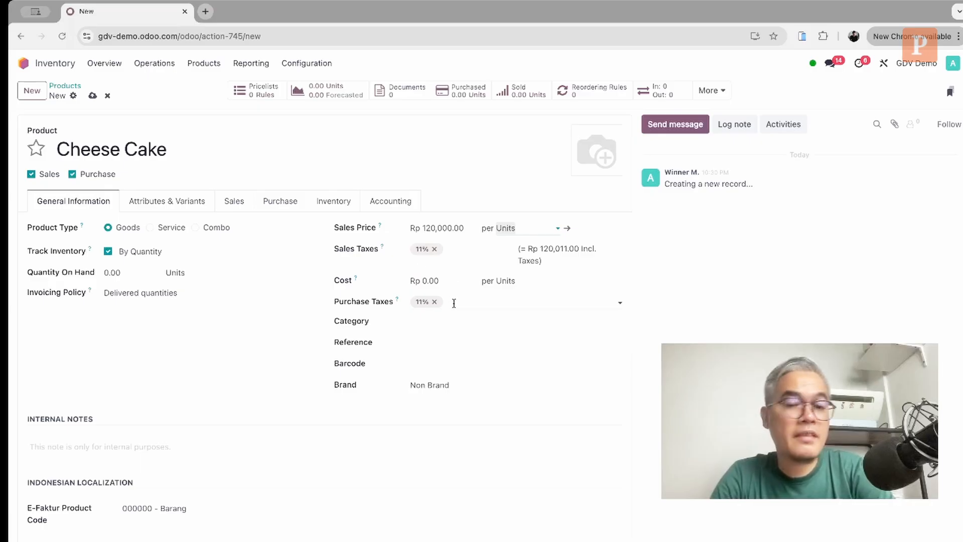
left_click(454, 319)
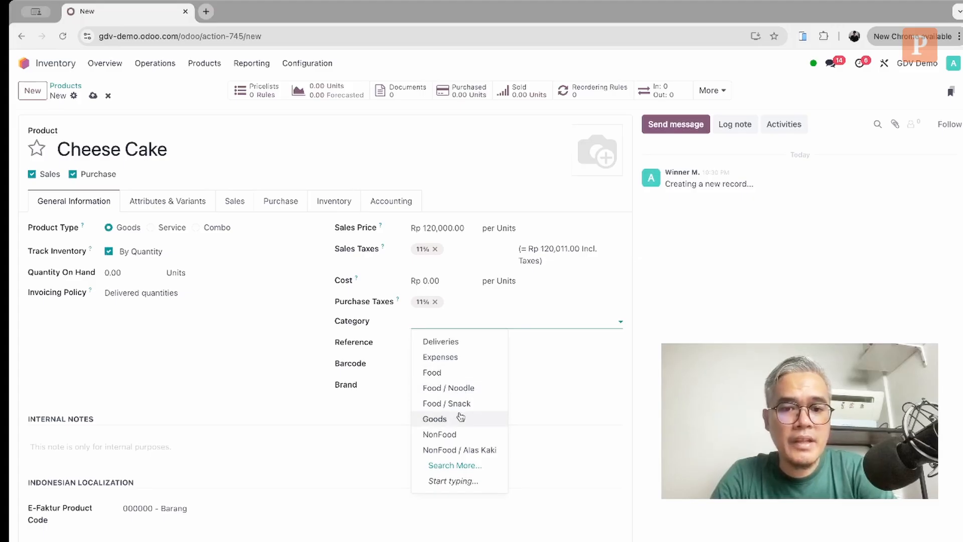
left_click(454, 372)
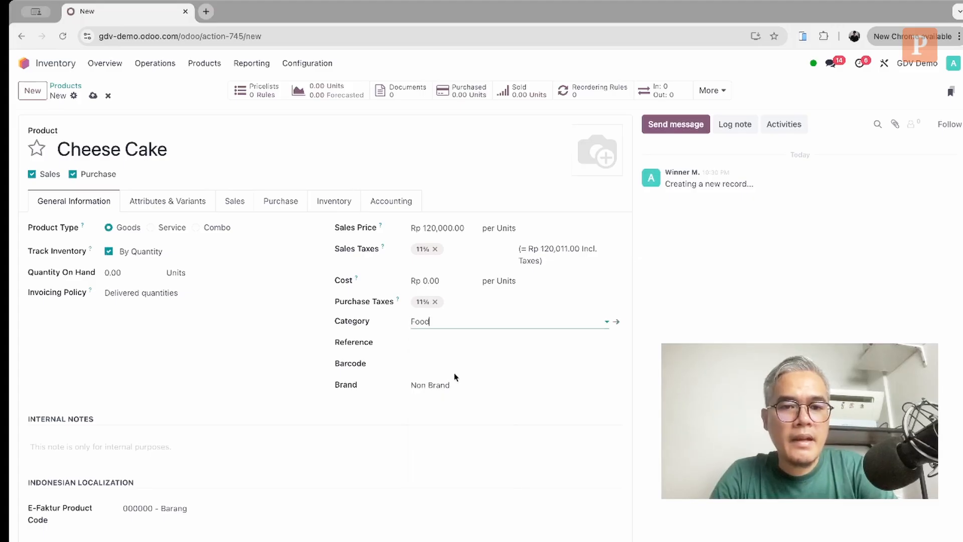
Enter SKU000141 as the product's reference and set its brand to Indofood
left_click(418, 346)
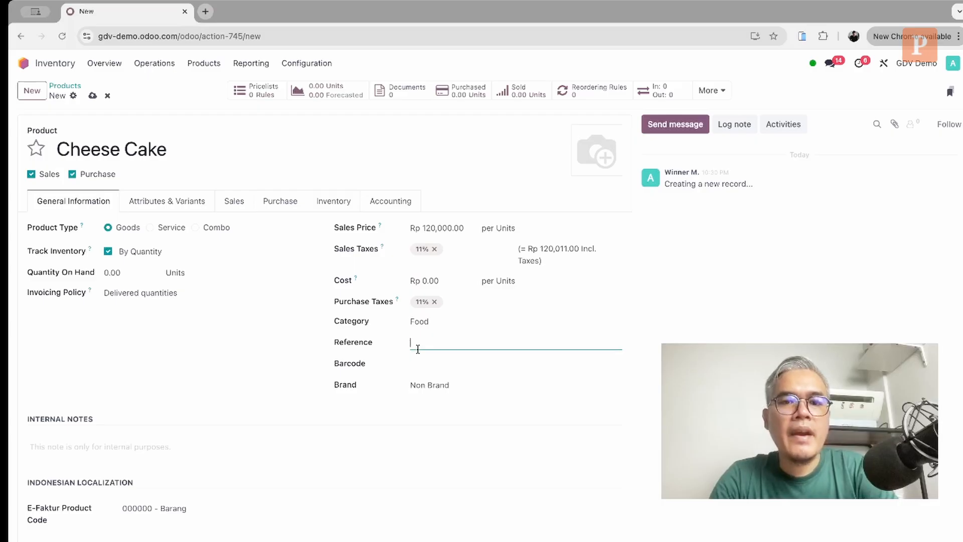
type("S")
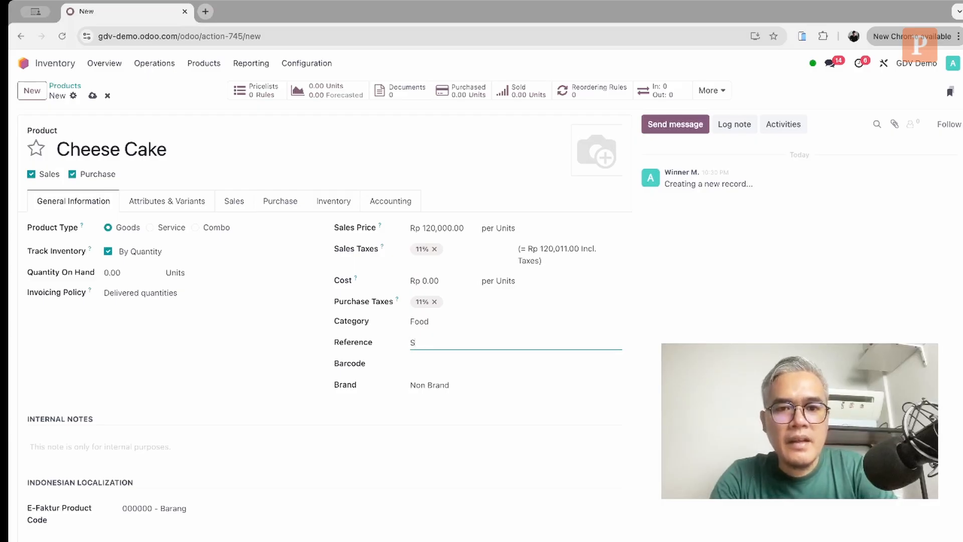
key("BackSpace")
type("SKU")
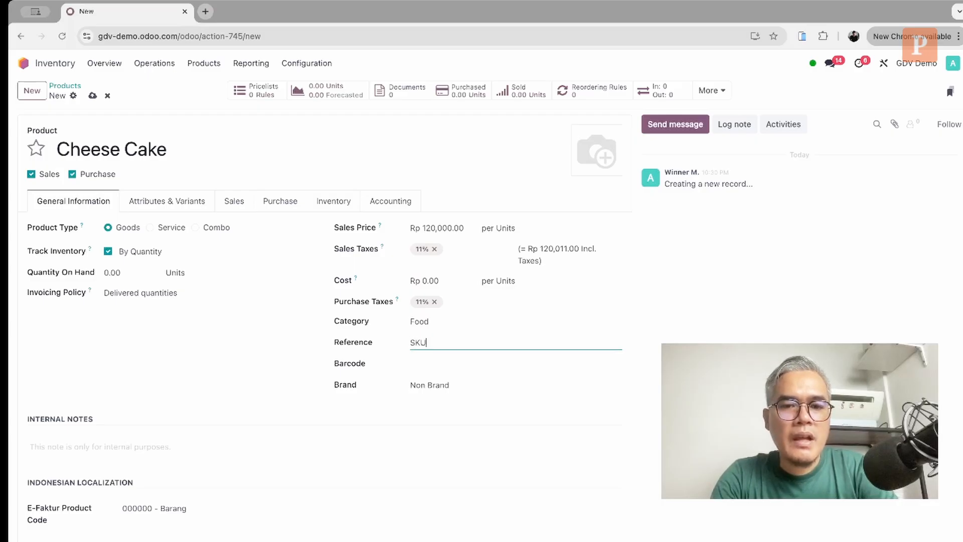
type("000141")
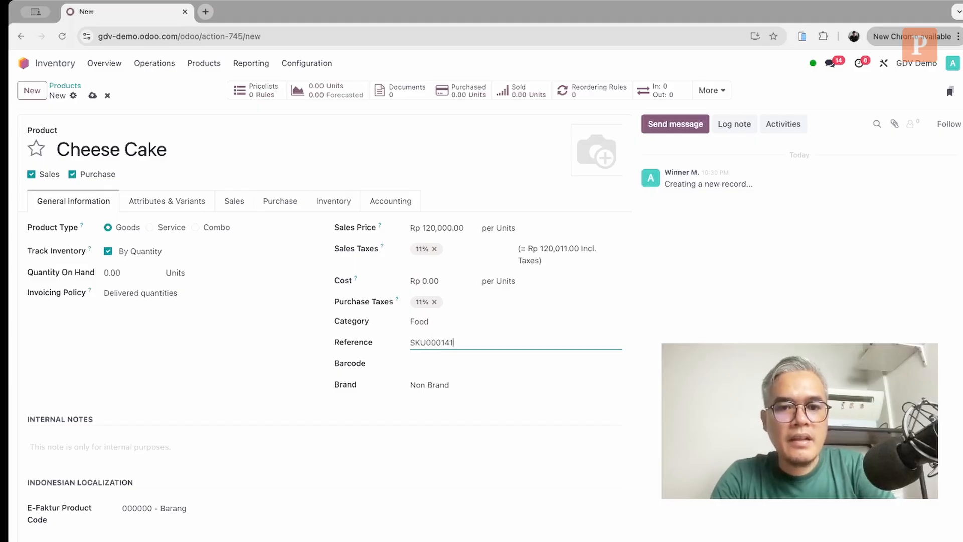
left_click(430, 365)
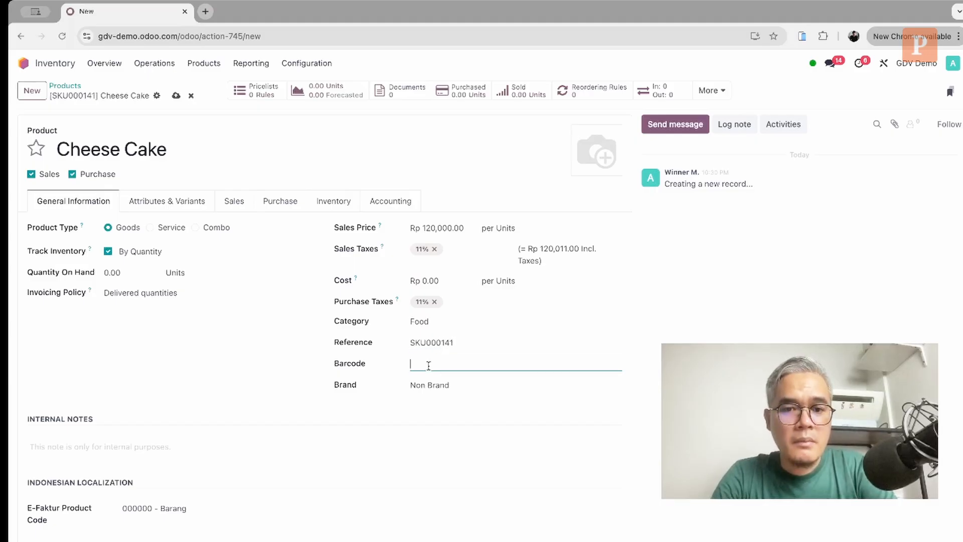
left_click(462, 345)
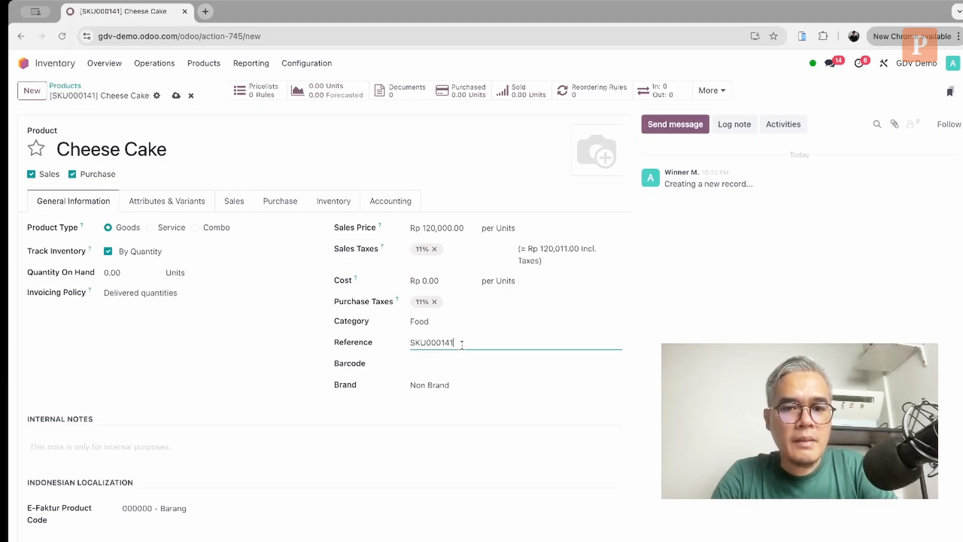
double_click(418, 343)
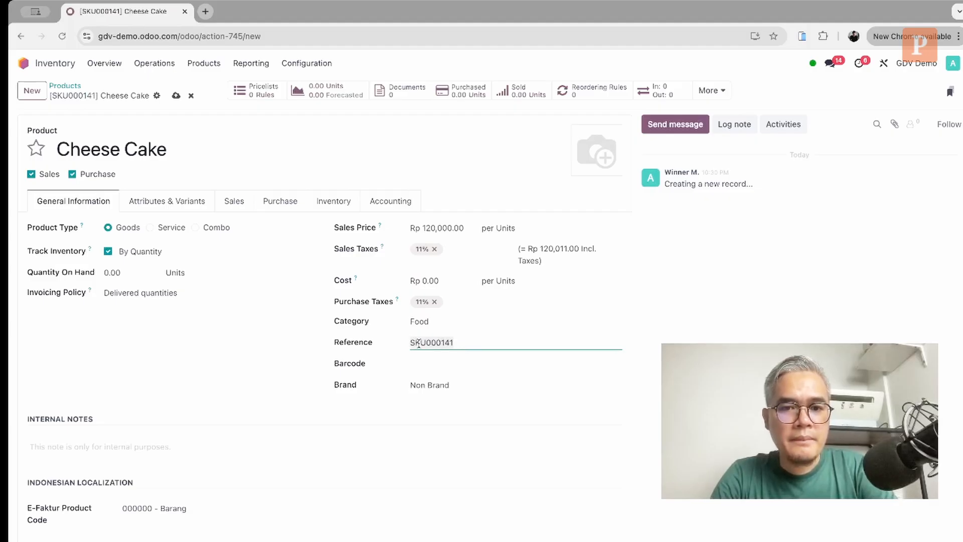
left_click(466, 385)
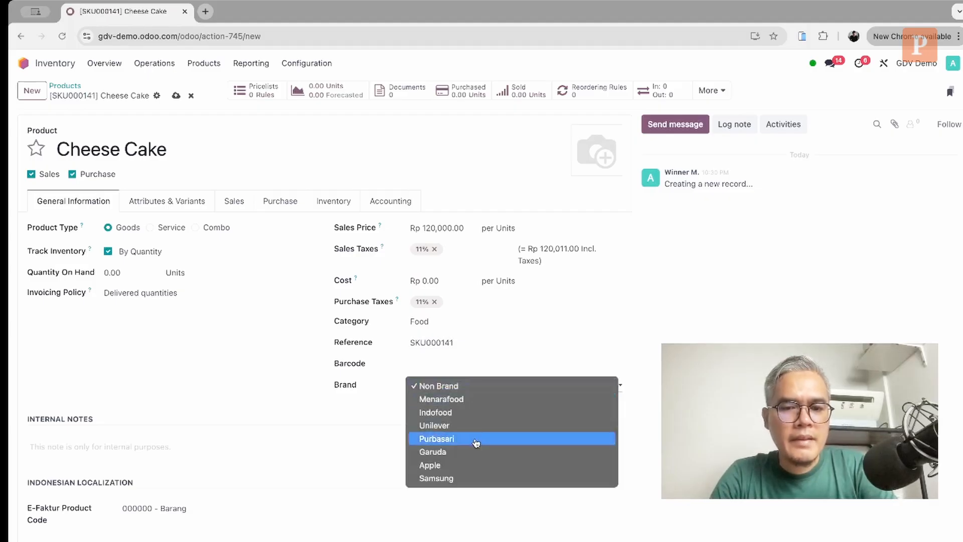
left_click(450, 415)
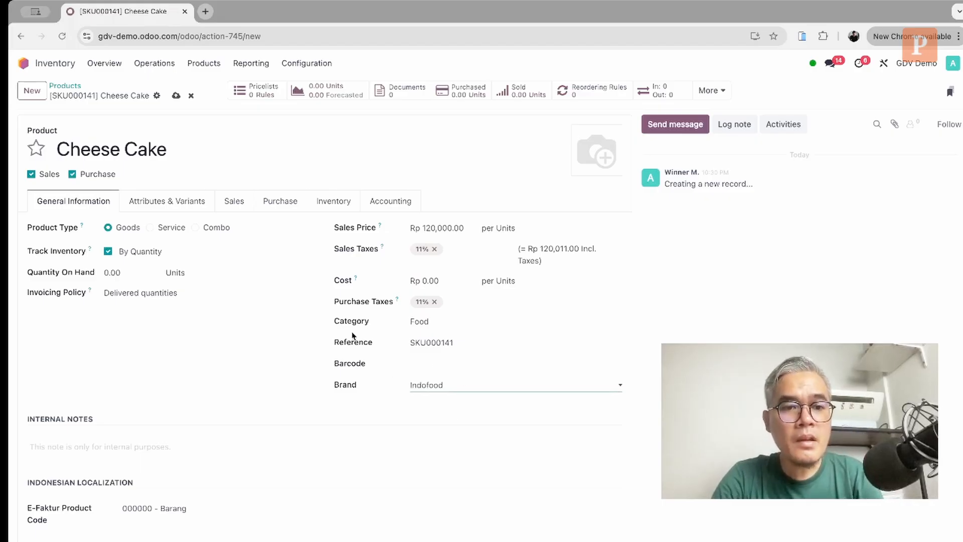
Try adding a size attribute line to the product, view its available values, and delete the line
left_click(181, 214)
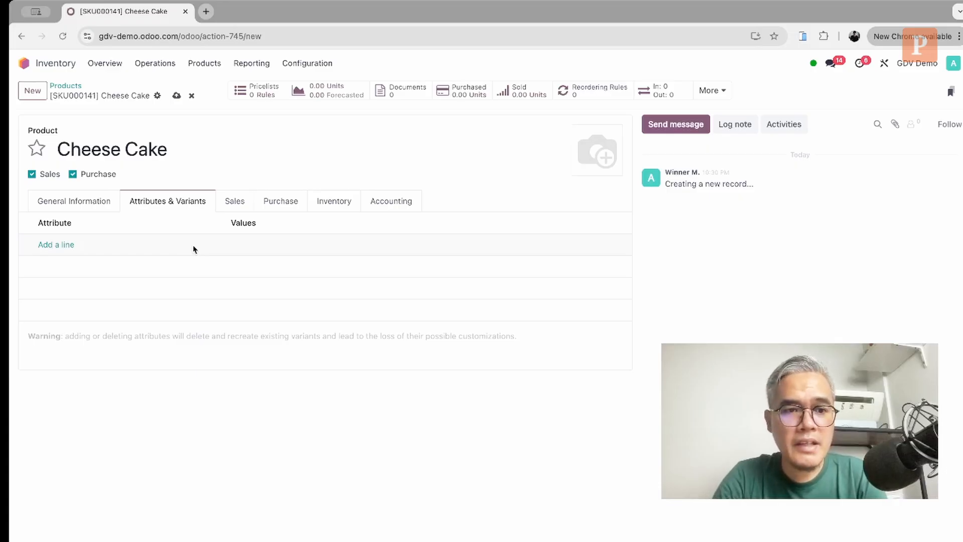
left_click(74, 246)
left_click(93, 242)
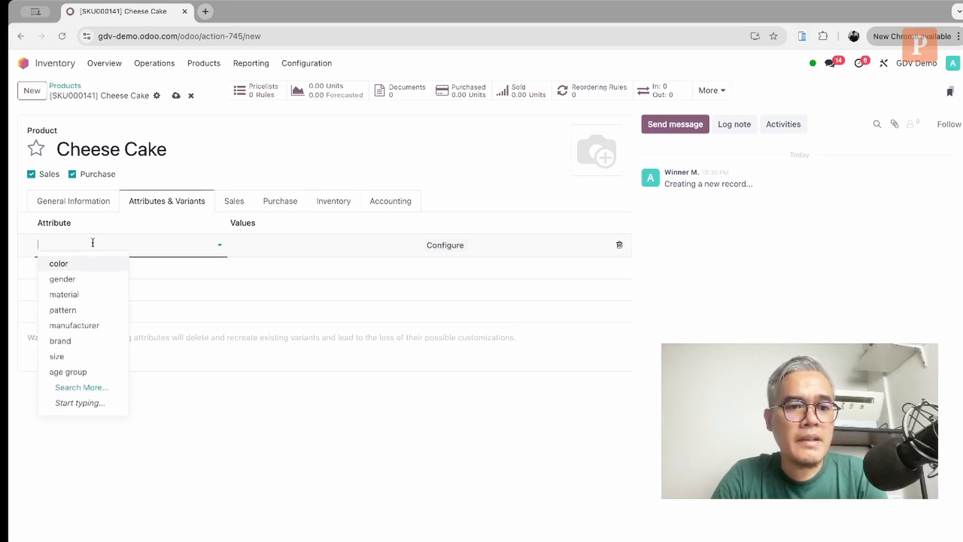
left_click(89, 355)
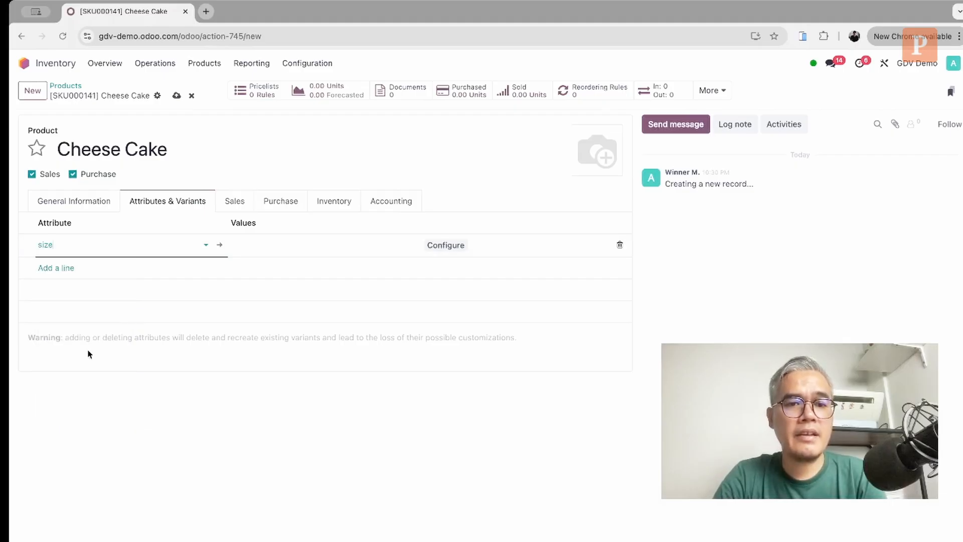
left_click(299, 257)
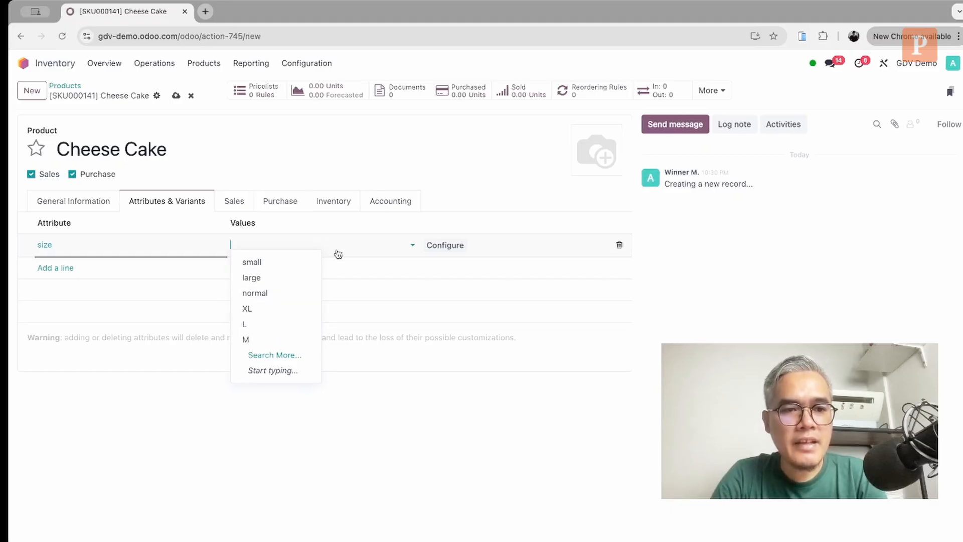
left_click(179, 255)
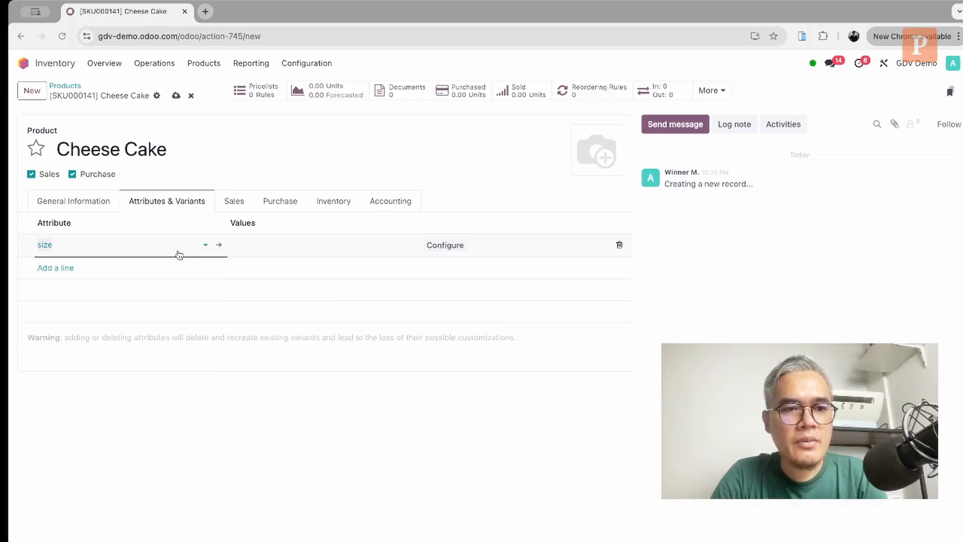
left_click(618, 245)
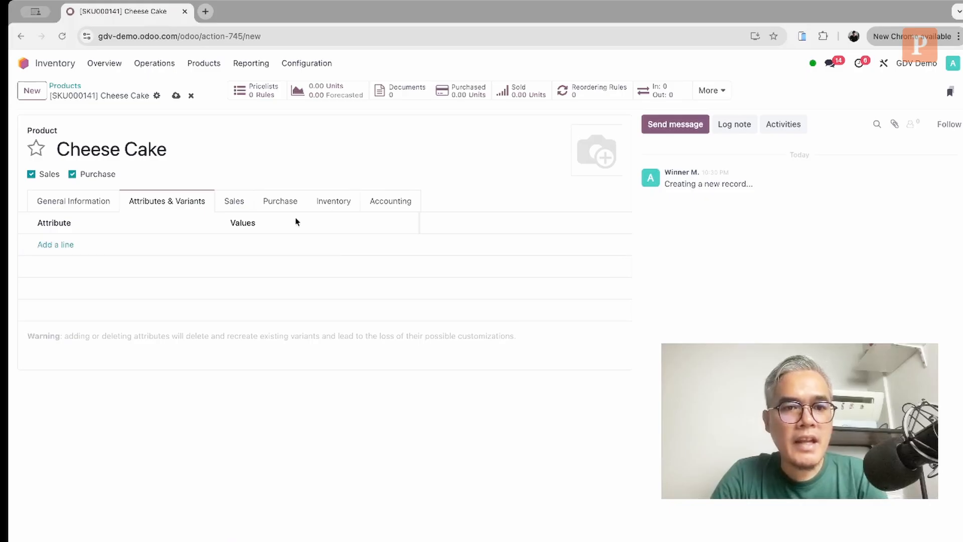
Examine the product's sales settings, including the available choices for packagings, optional products and tags
left_click(227, 209)
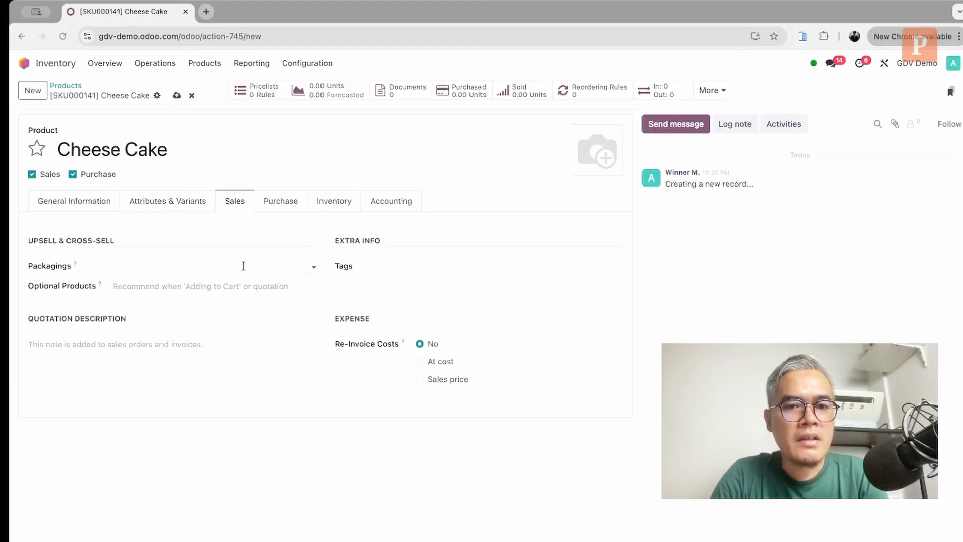
left_click(163, 263)
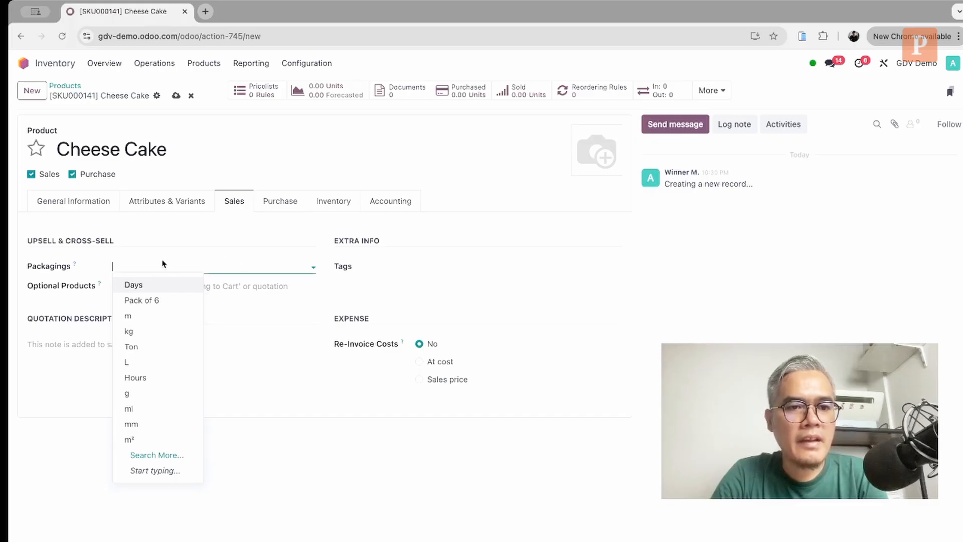
left_click(306, 288)
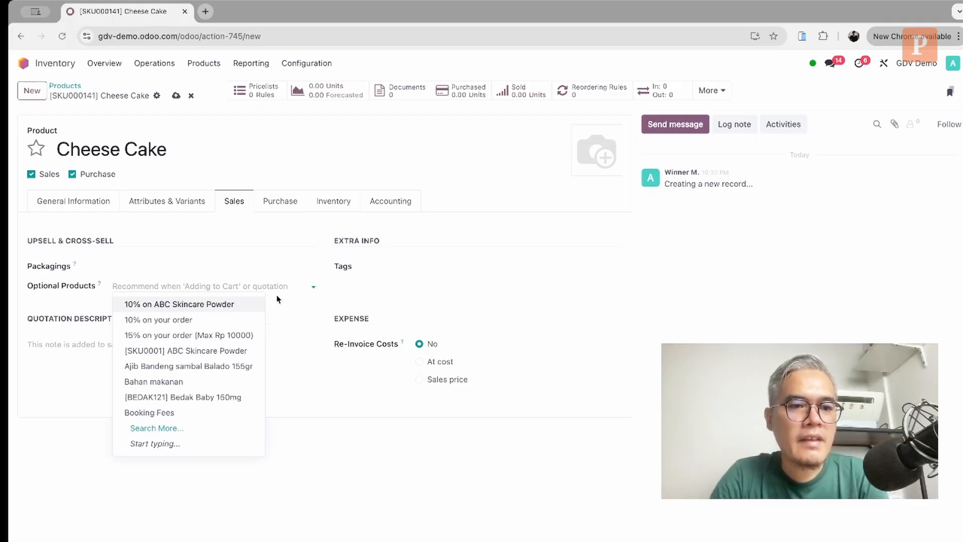
left_click(303, 321)
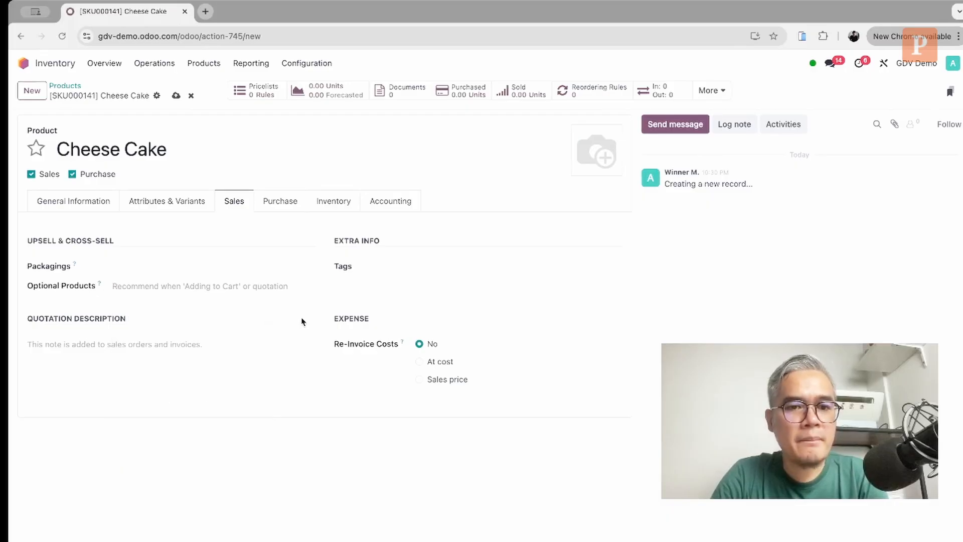
left_click(426, 269)
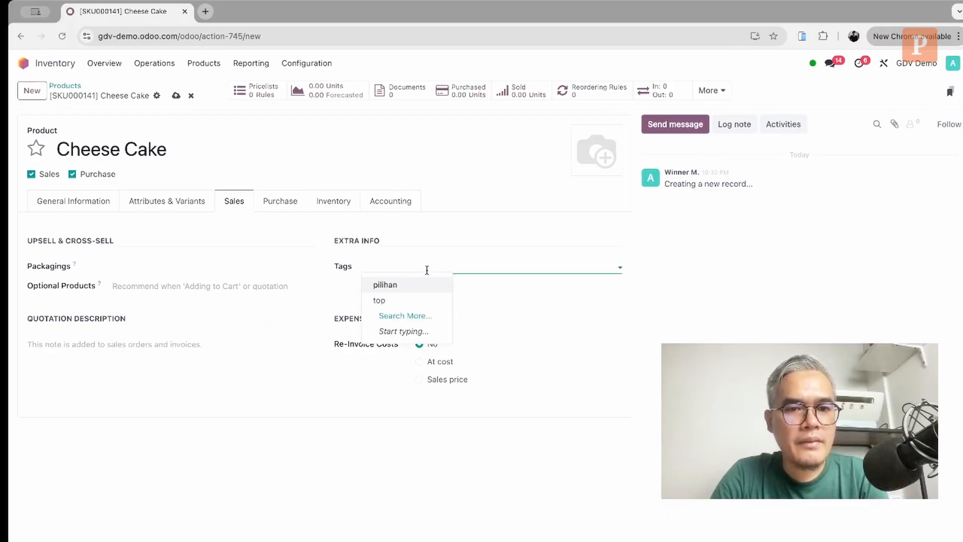
left_click(351, 280)
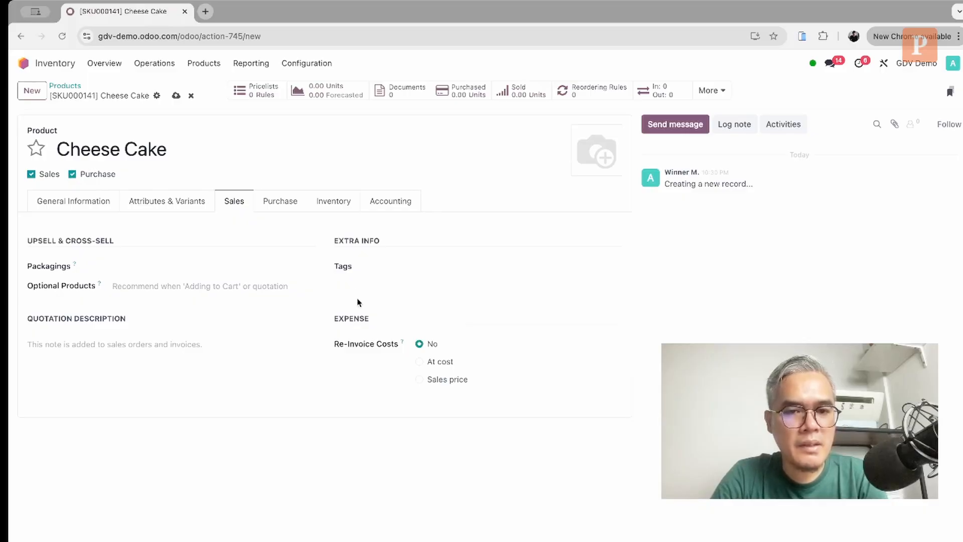
left_click(416, 263)
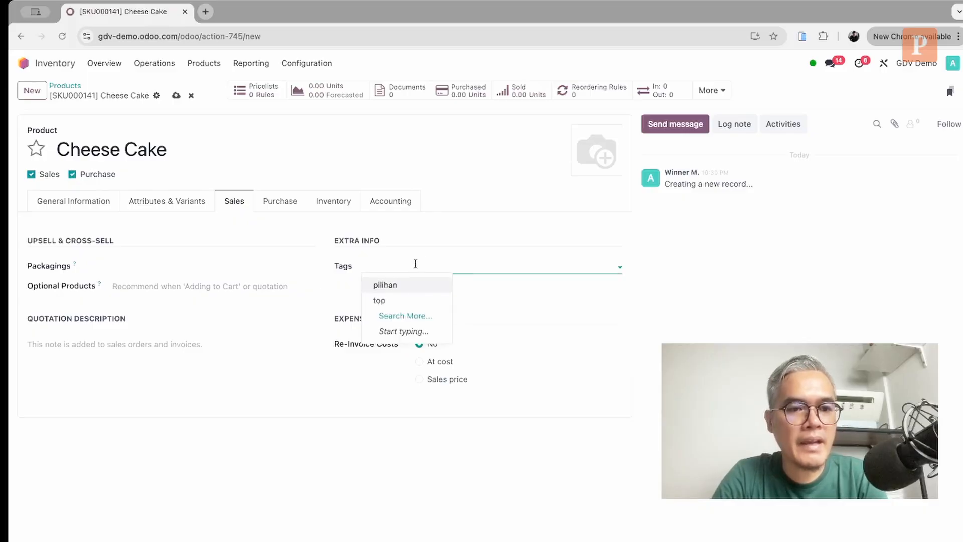
left_click(305, 297)
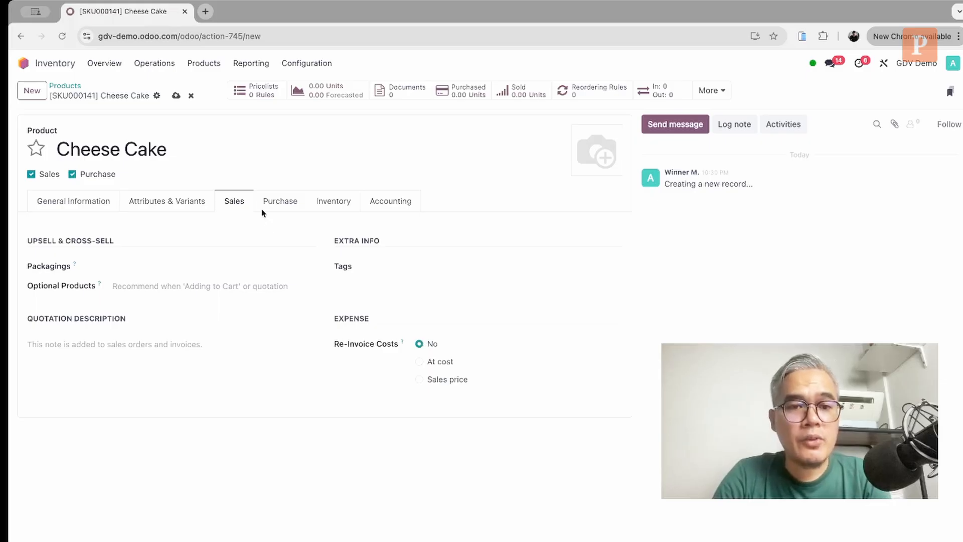
Add a vendor line to the product's purchase details and start a new company vendor named Indofood Supplier
left_click(282, 209)
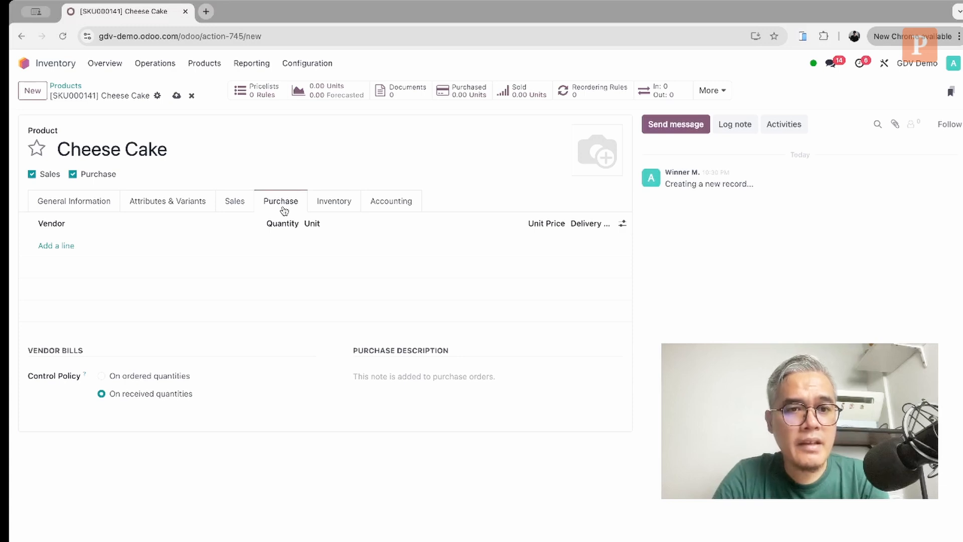
left_click(56, 246)
left_click(72, 246)
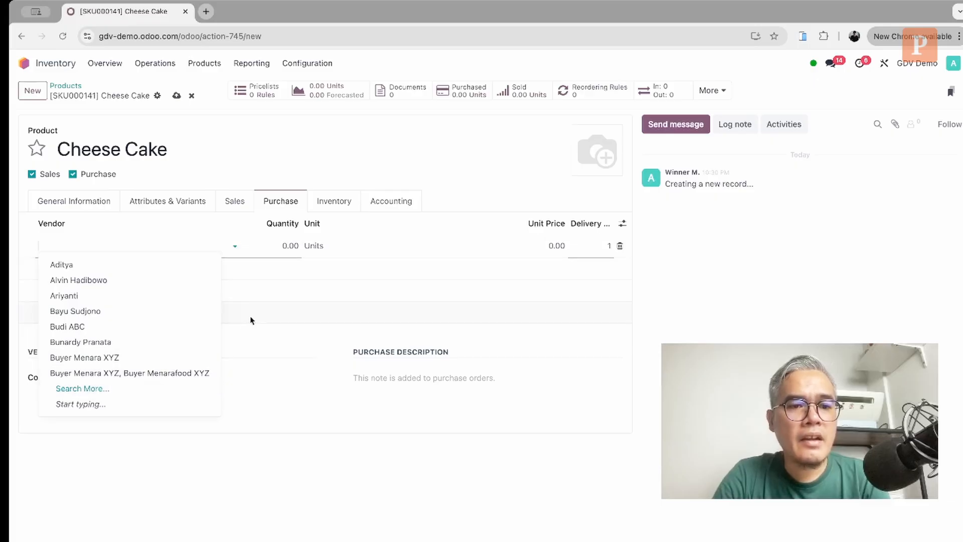
left_click(158, 388)
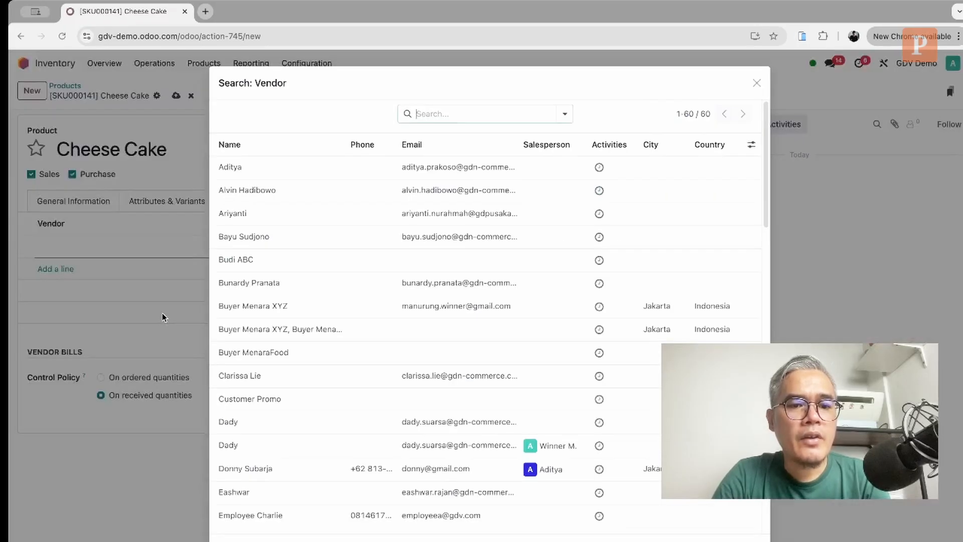
left_click(237, 541)
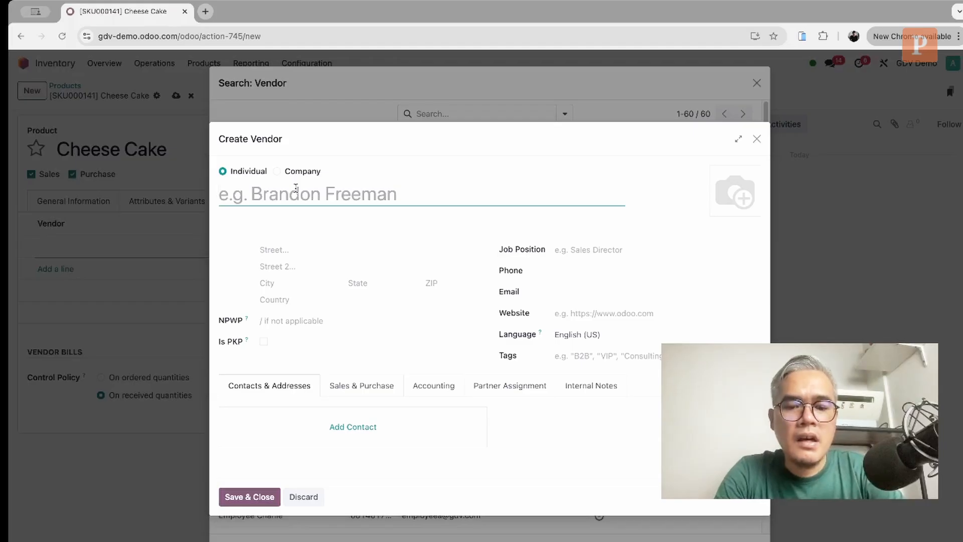
type("Indo")
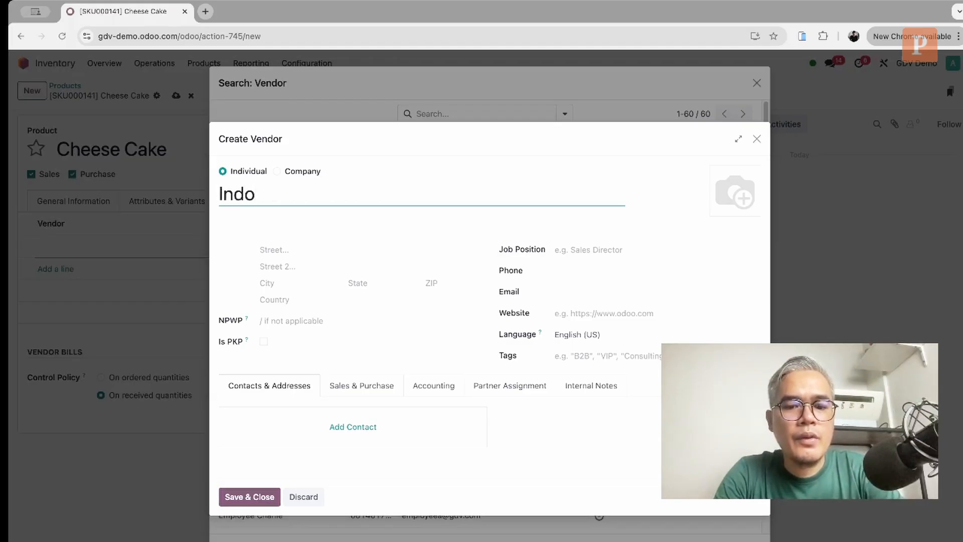
type("food")
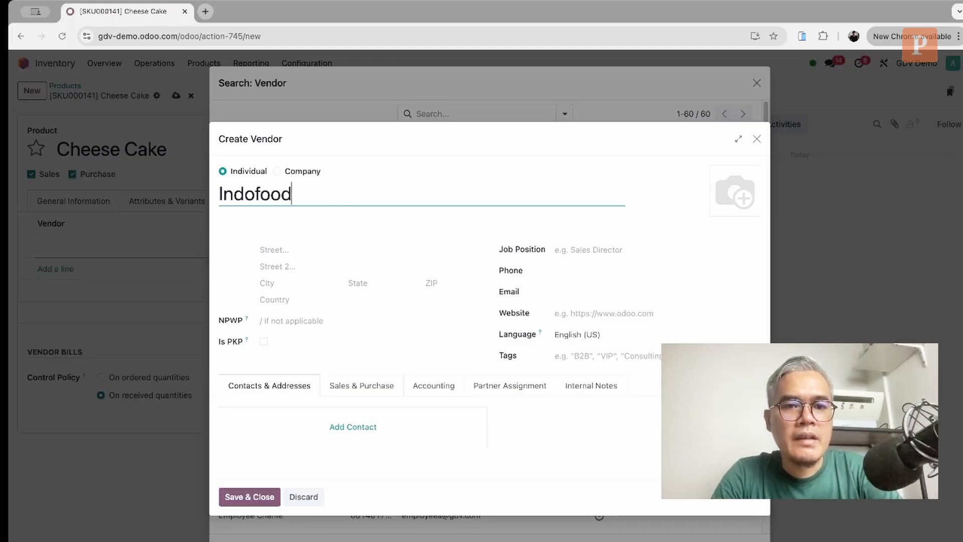
type(" Sup")
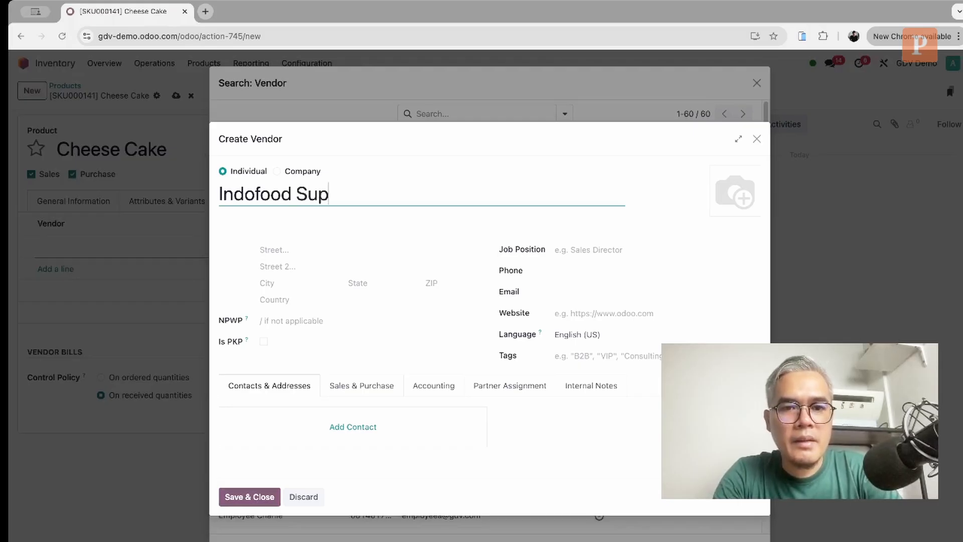
type("plier")
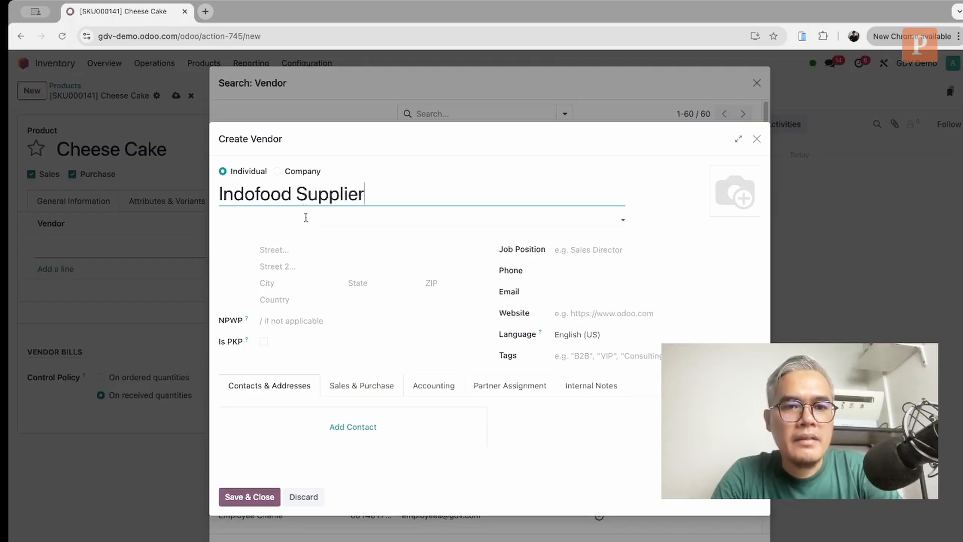
left_click(283, 171)
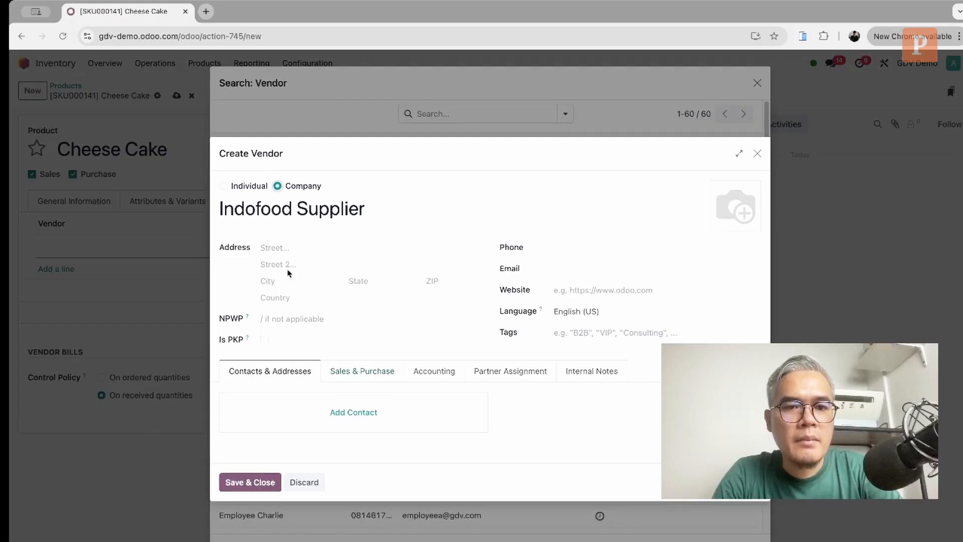
Enter the new vendor's street address, leave the NPWP empty, and save the vendor into the purchase line
left_click(272, 248)
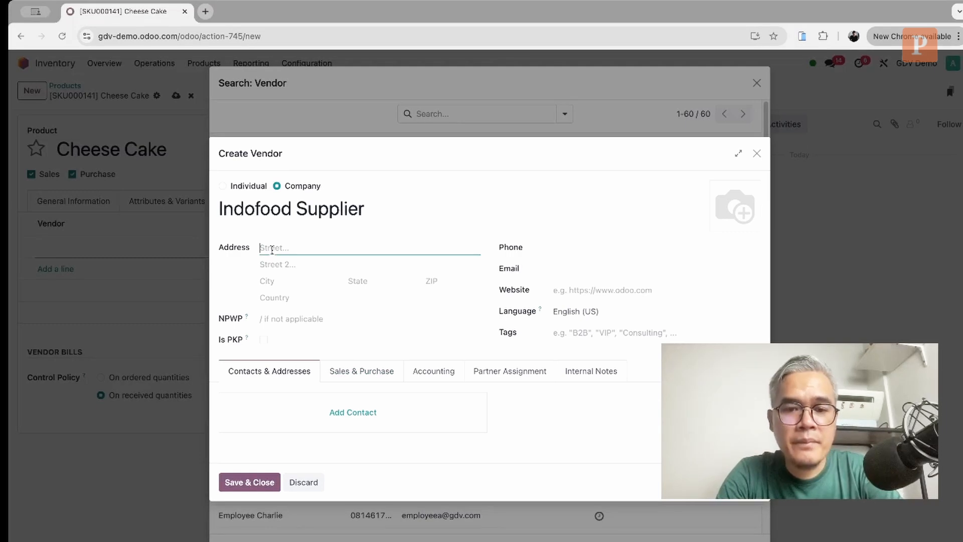
type("Jalan ")
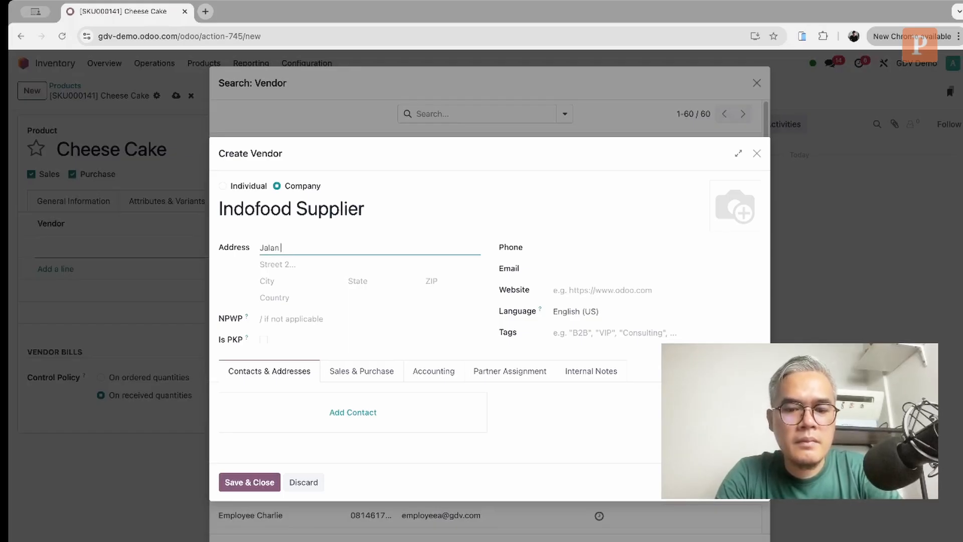
type("Merdek")
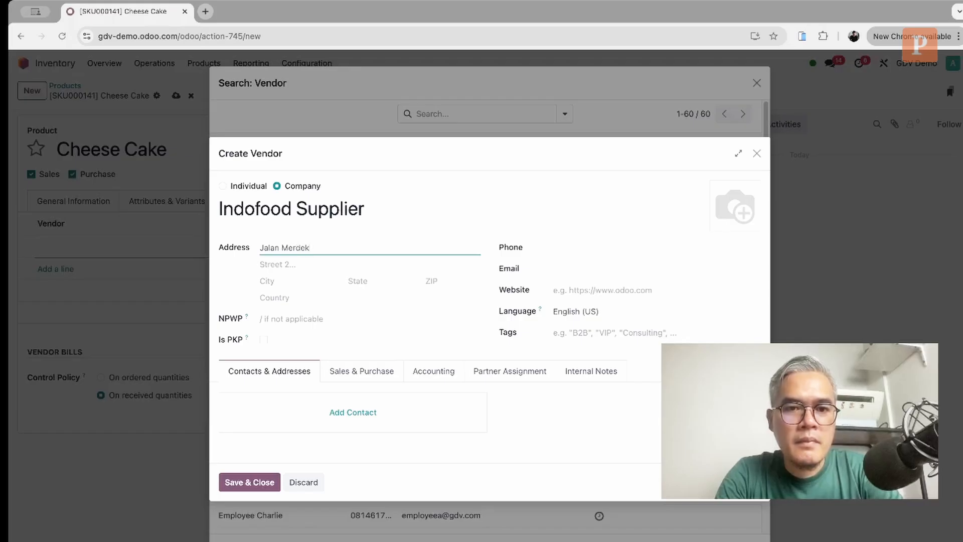
type("a Jarat")
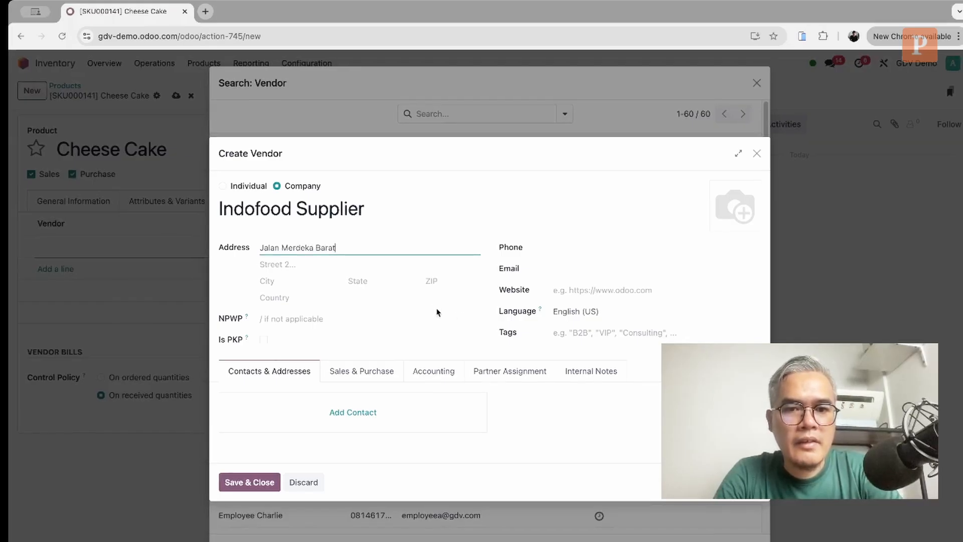
left_click(423, 306)
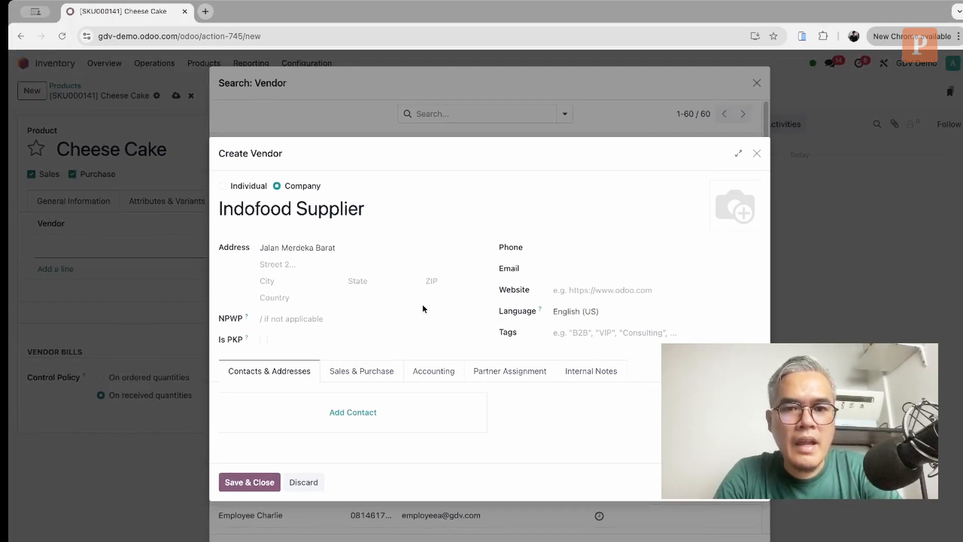
left_click(294, 320)
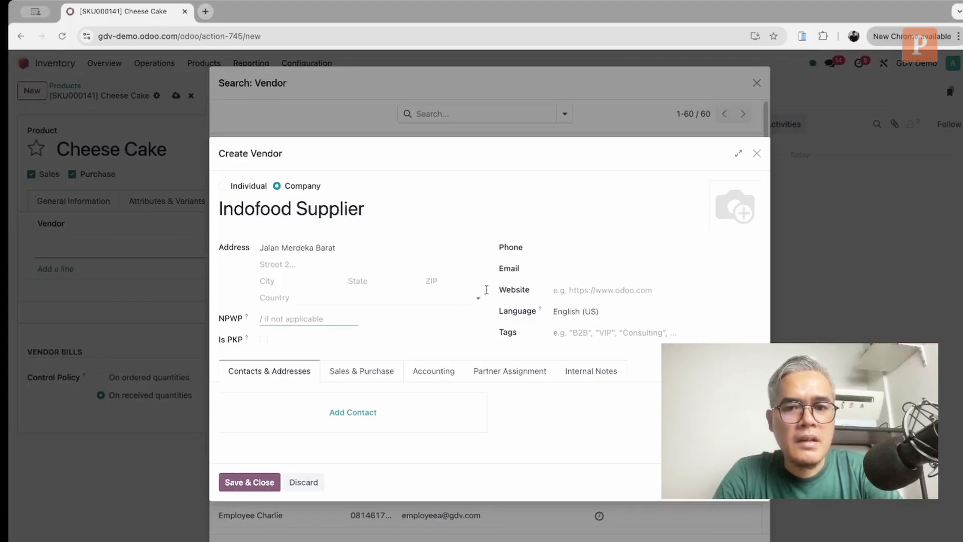
left_click(253, 481)
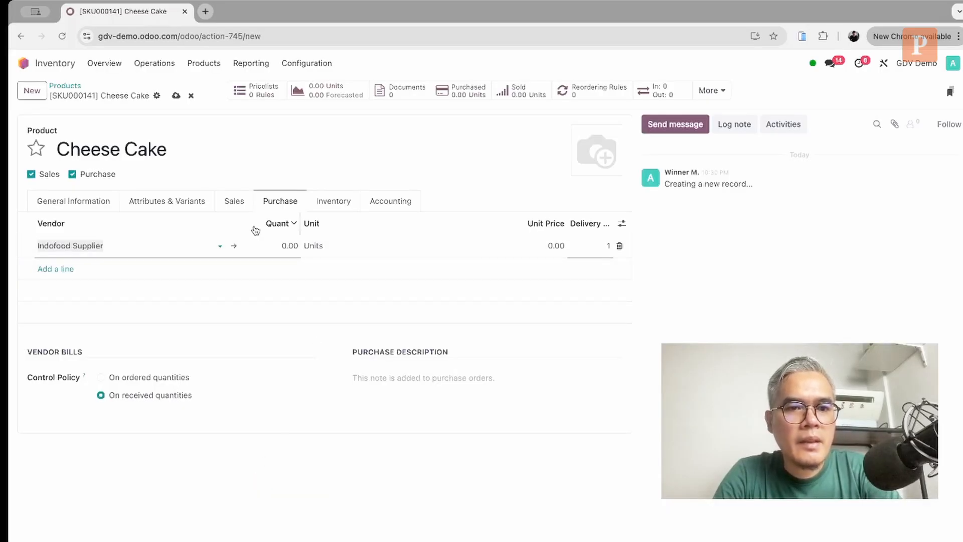
Set the Indofood Supplier line's quantity to 10 and its unit price to 1000000
left_click(288, 246)
type("10")
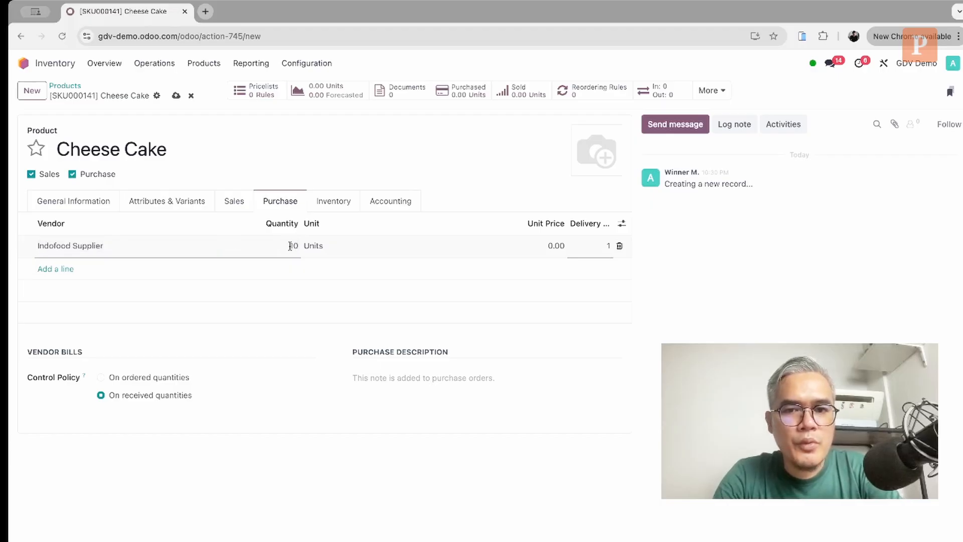
left_click(544, 245)
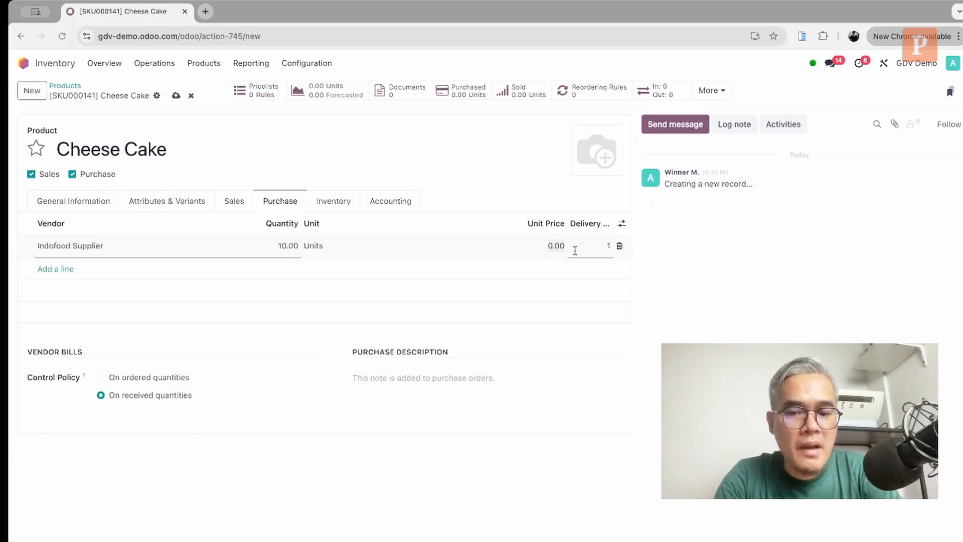
type("10000")
key("Tab")
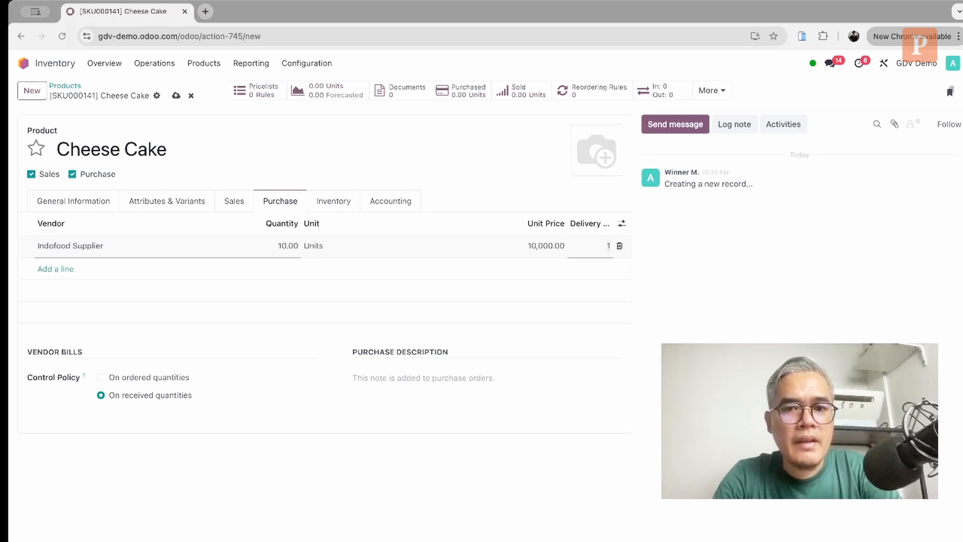
left_click(525, 243)
type("1")
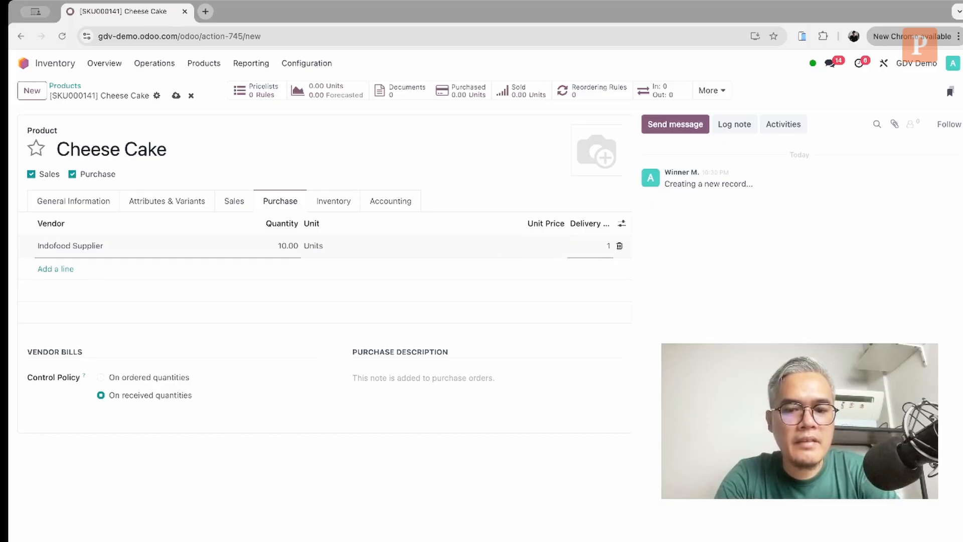
type("00000")
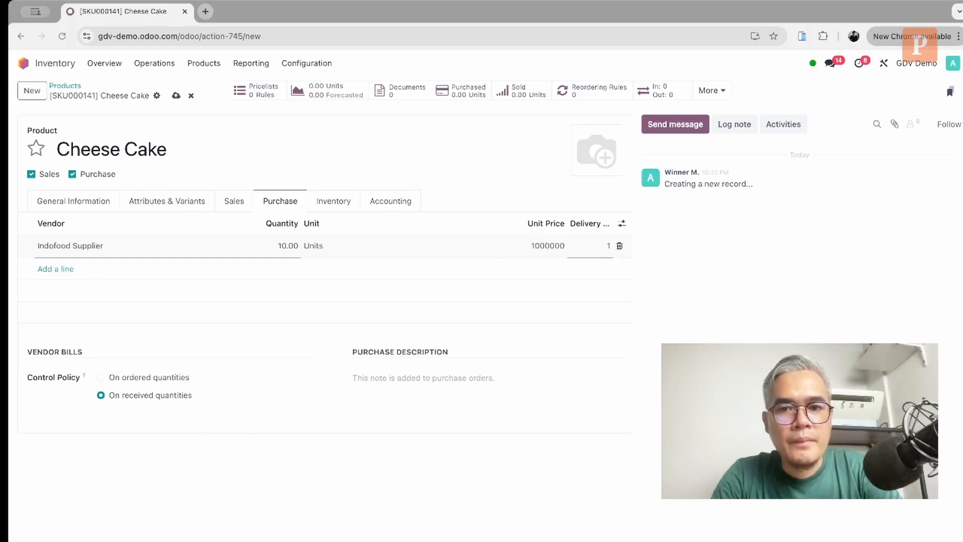
Confirm the vendor line and examine the product's inventory settings, covering its supply routes and its counterpart production and inventory locations
left_click(573, 269)
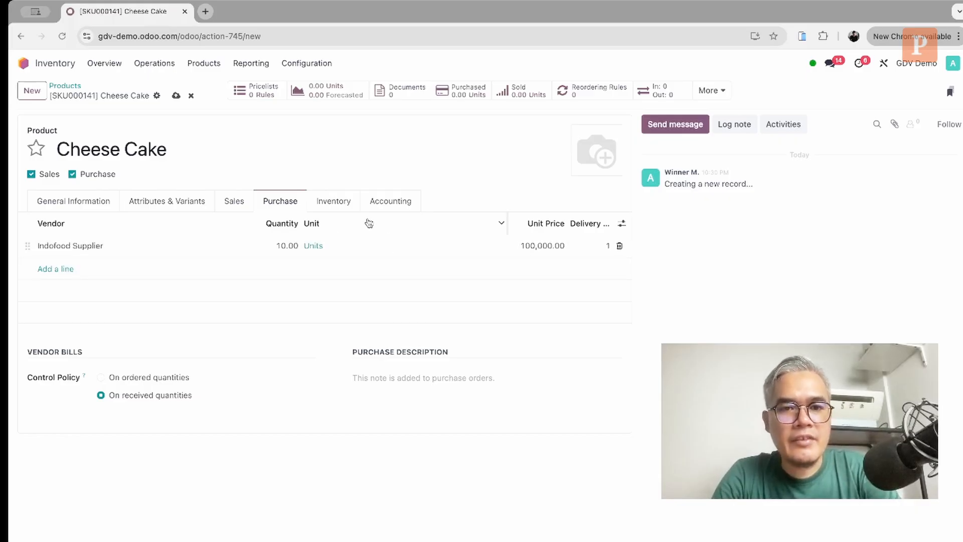
left_click(336, 208)
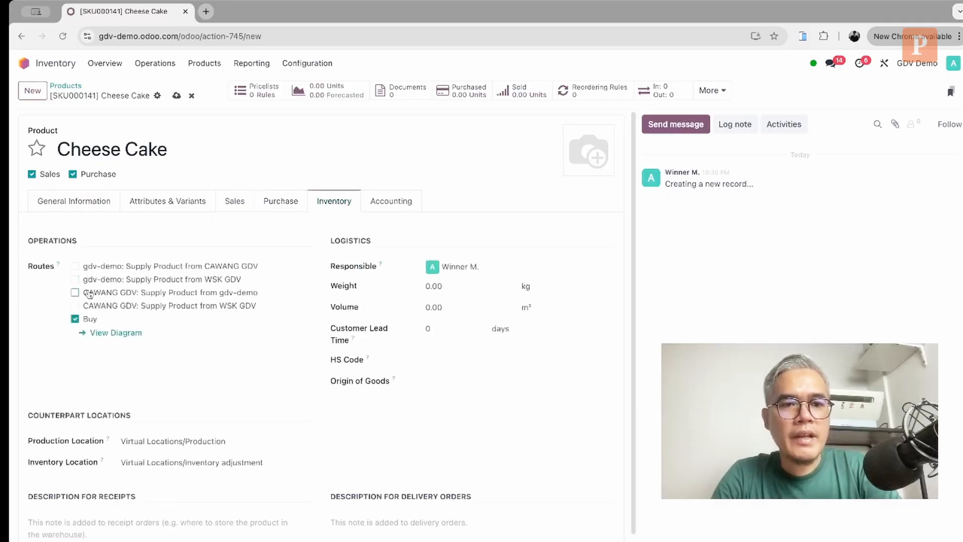
scroll(89, 295, "down", 1)
scroll(85, 326, "up", 1)
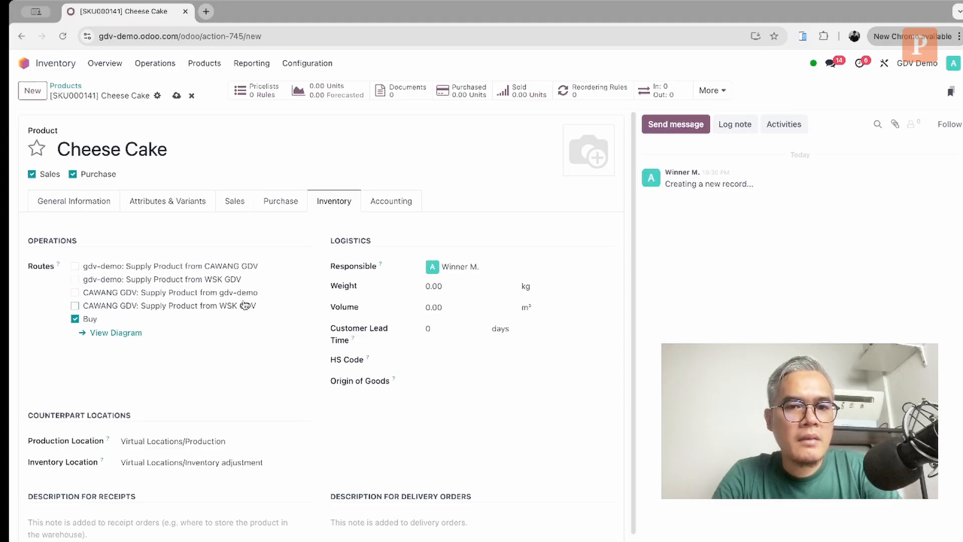
scroll(246, 304, "down", 1)
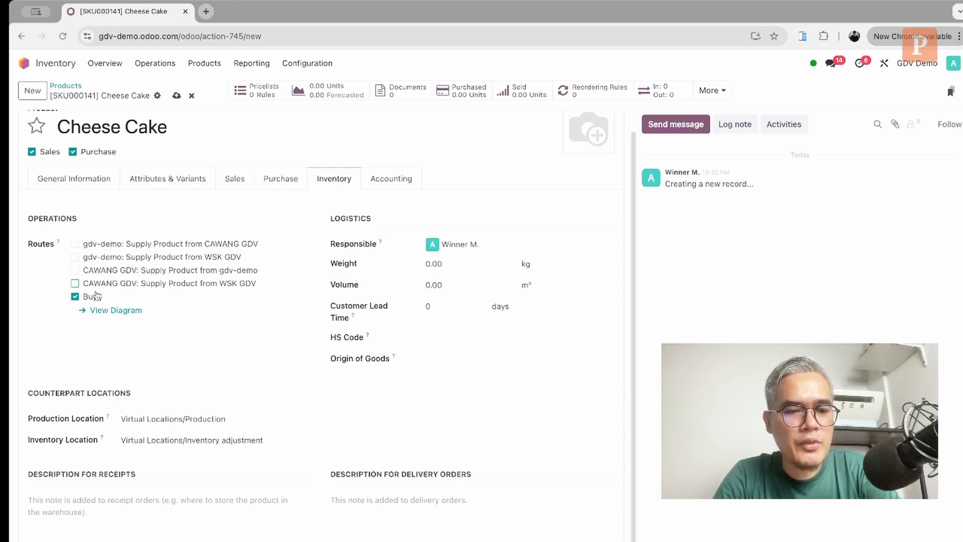
scroll(209, 334, "down", 1)
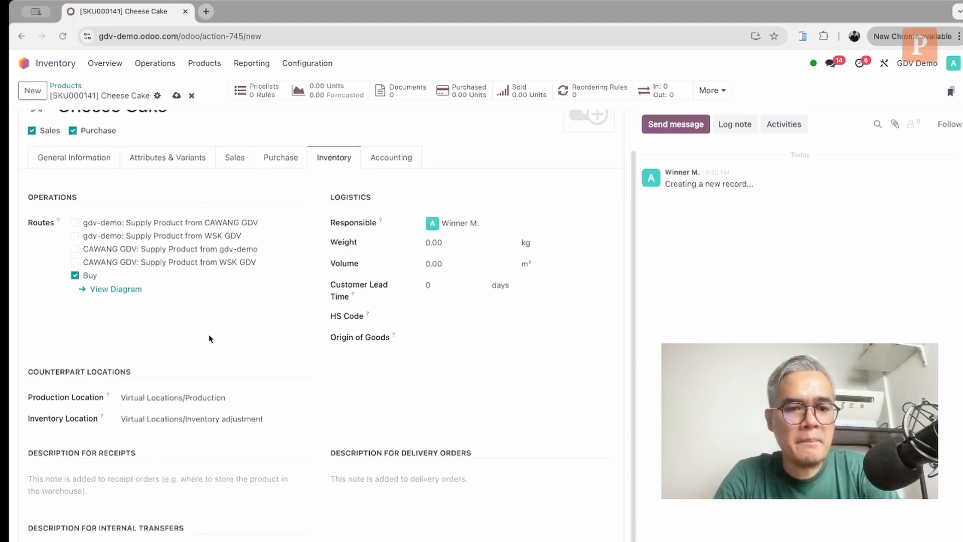
left_click(125, 394)
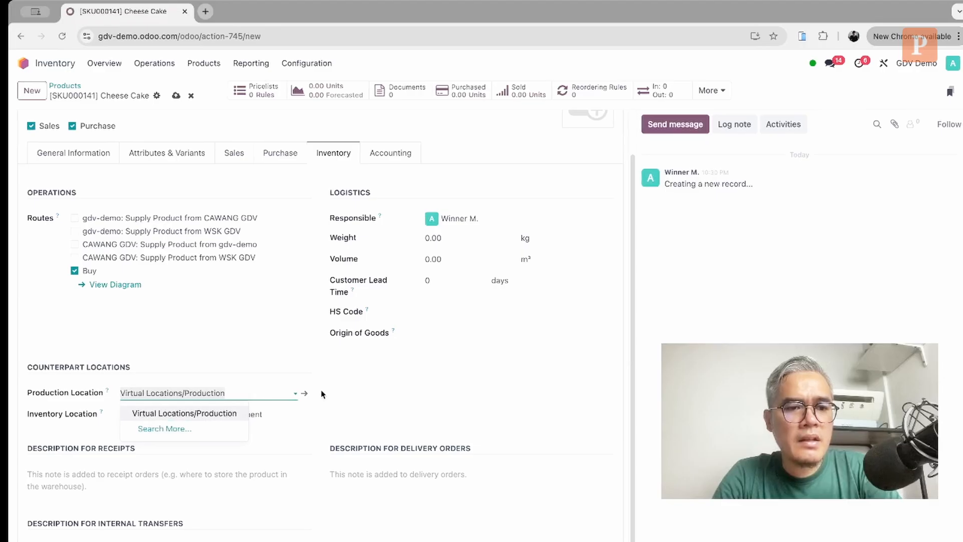
left_click(356, 397)
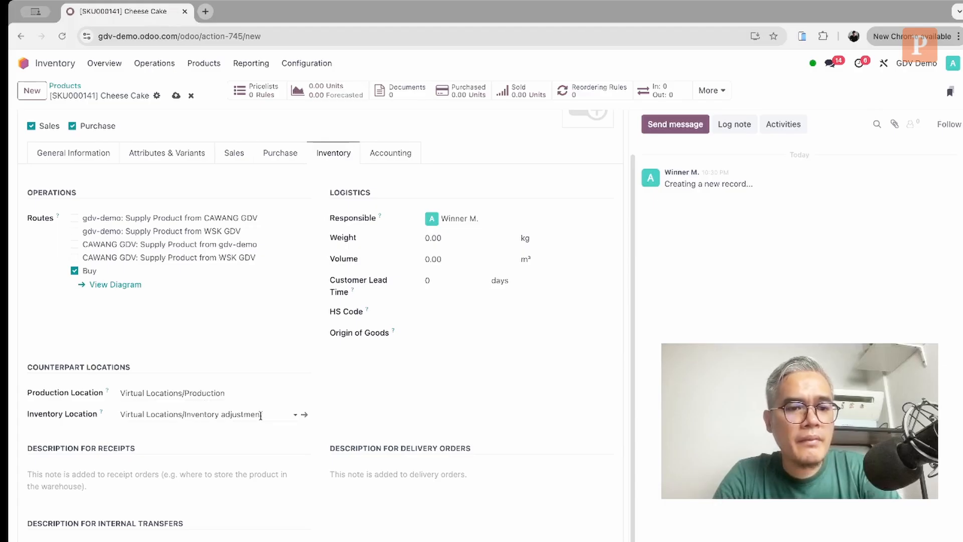
scroll(262, 416, "down", 1)
scroll(404, 327, "up", 2)
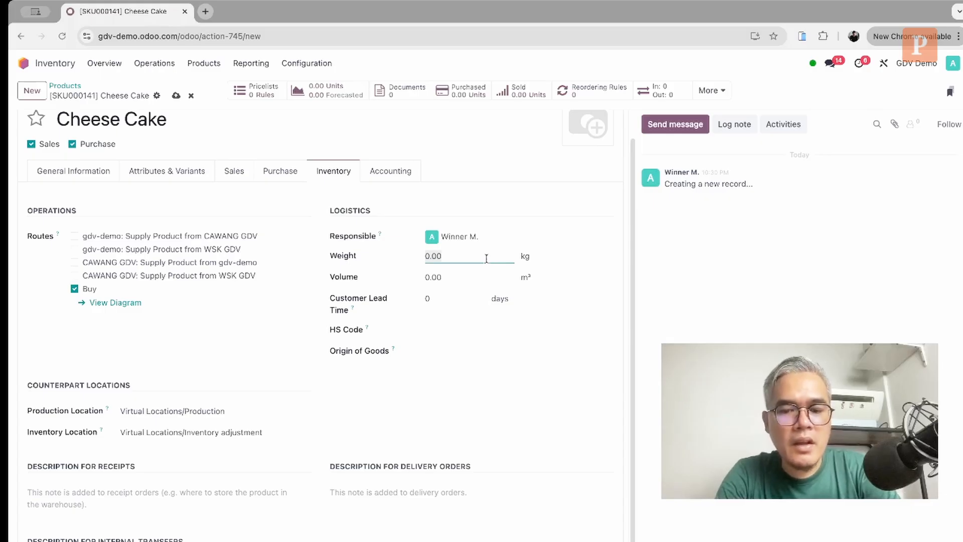
Set the product's weight to 0.5 kg and its volume to 0.01 m³ in the logistics details
type("0.")
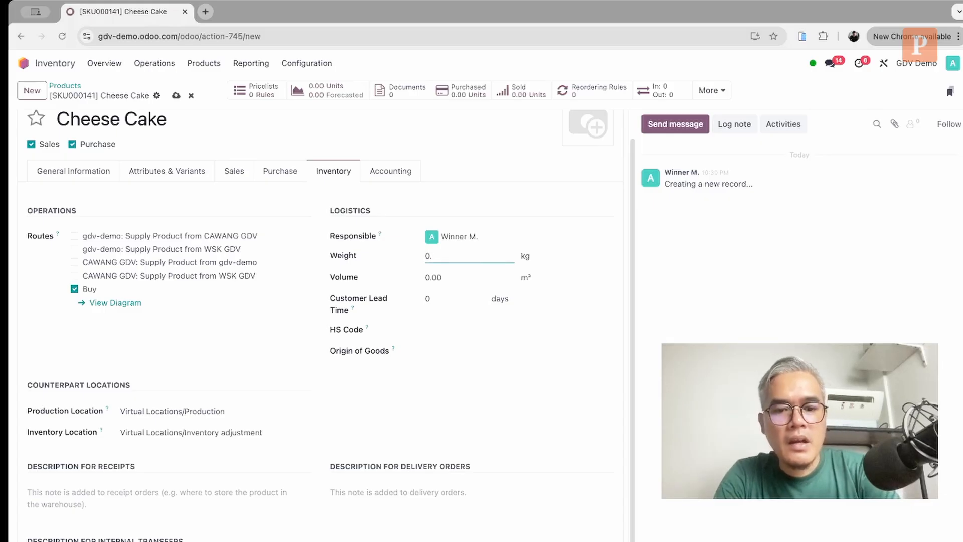
type("5")
key("Tab")
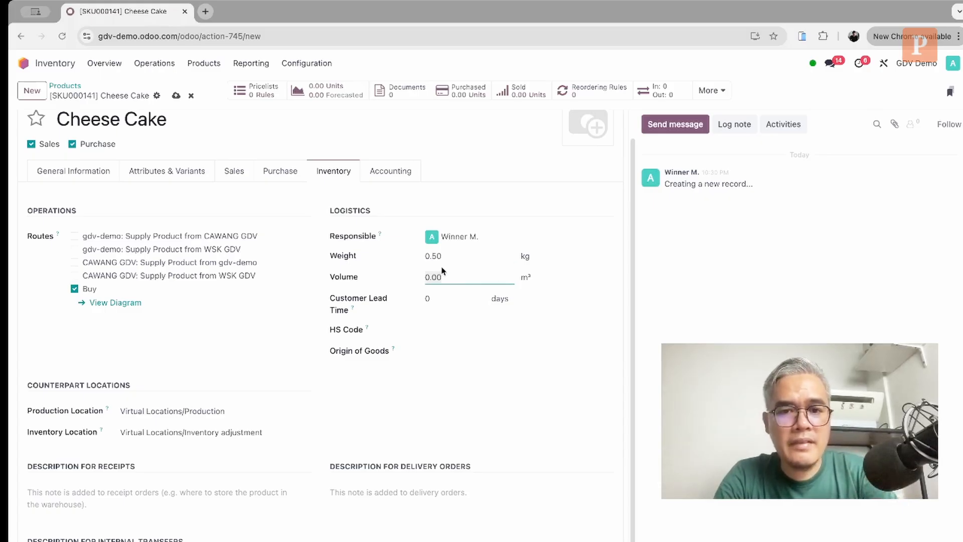
type("0")
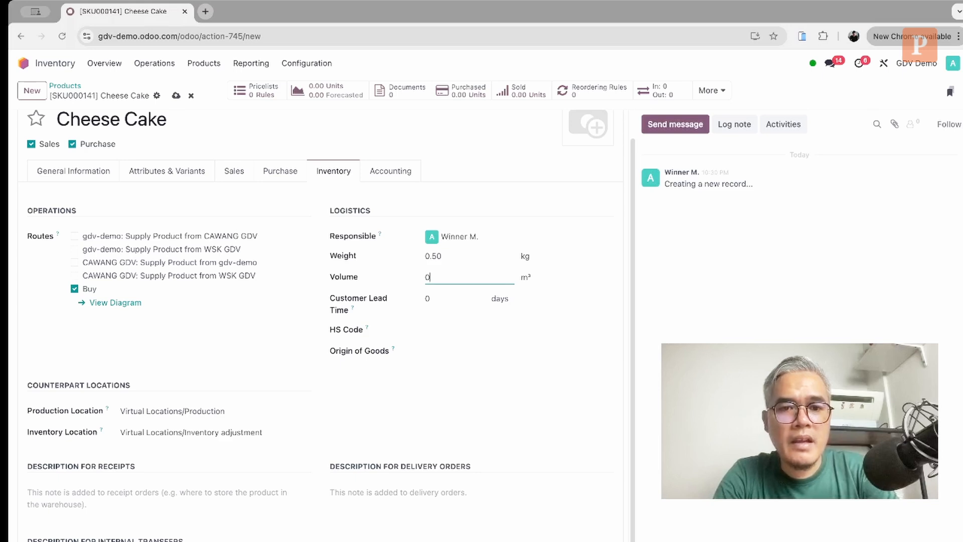
key("BackSpace")
type("0.003")
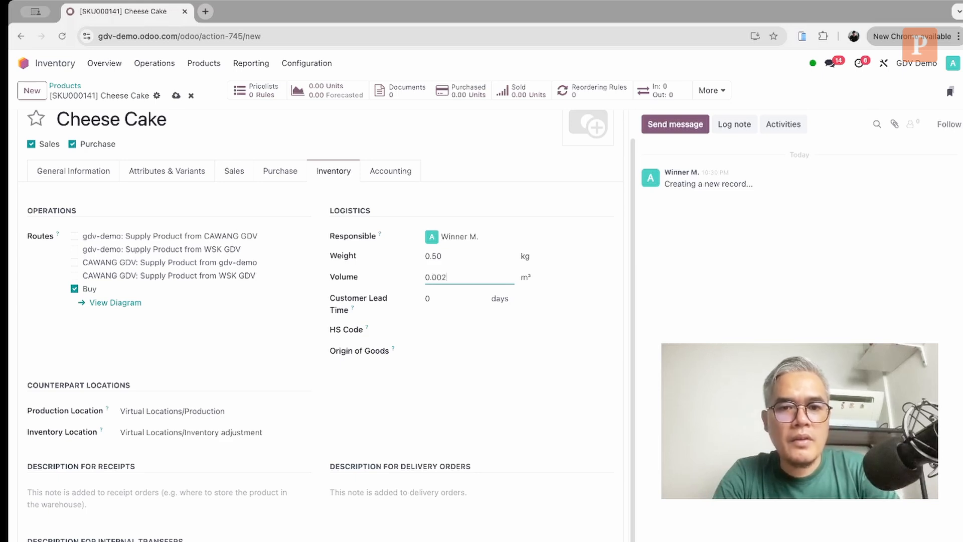
key("Tab")
left_click(443, 274)
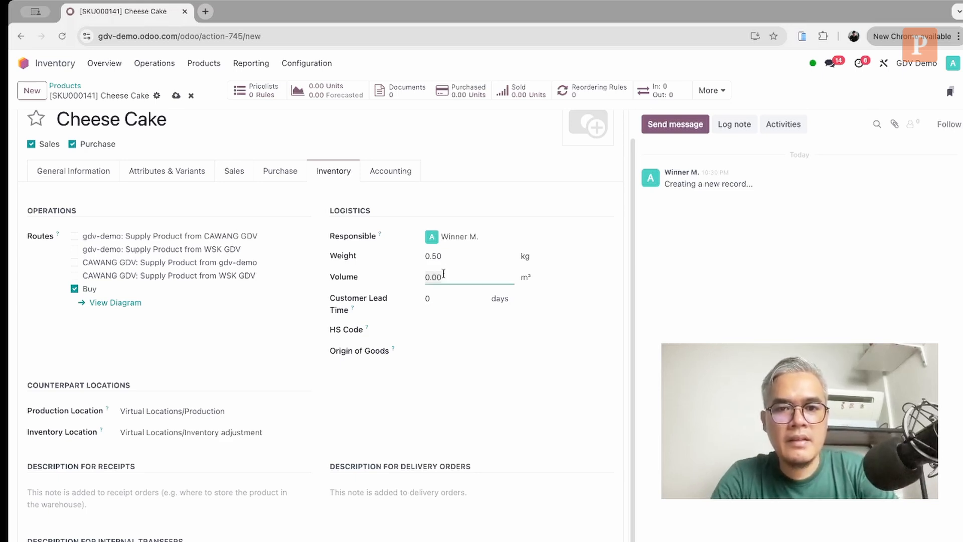
key("Tab")
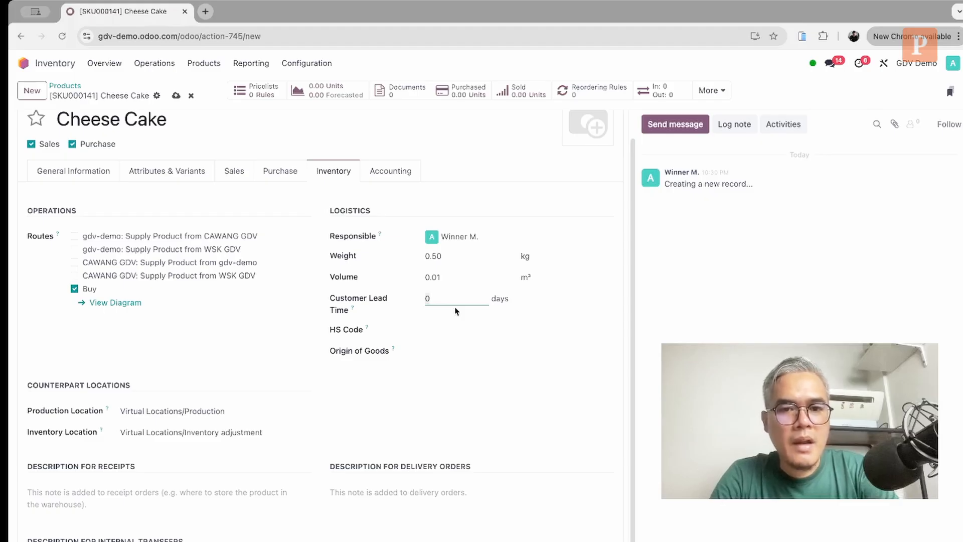
Set the product's customer lead time to 2 days and leave the HS code empty
type("2")
key("Tab")
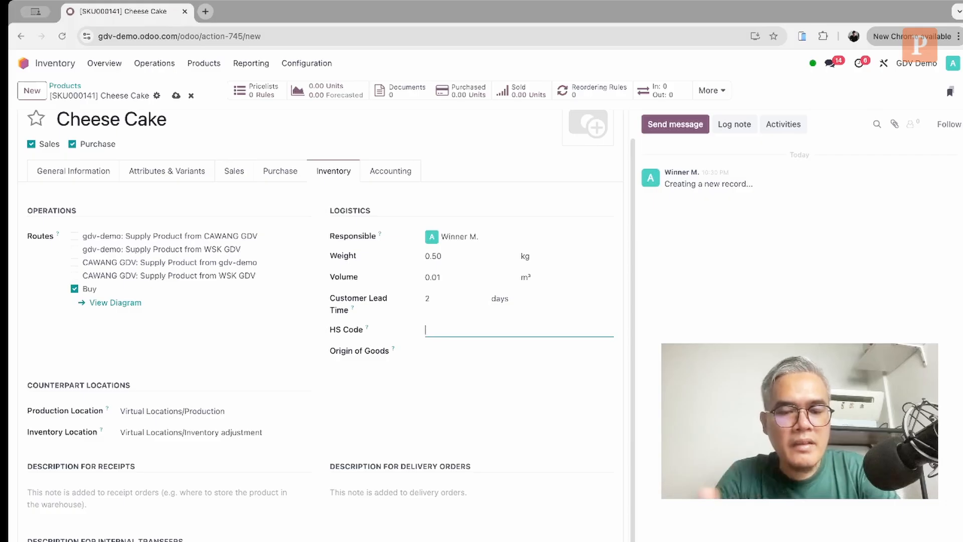
scroll(320, 414, "down", 1)
scroll(321, 414, "up", 2)
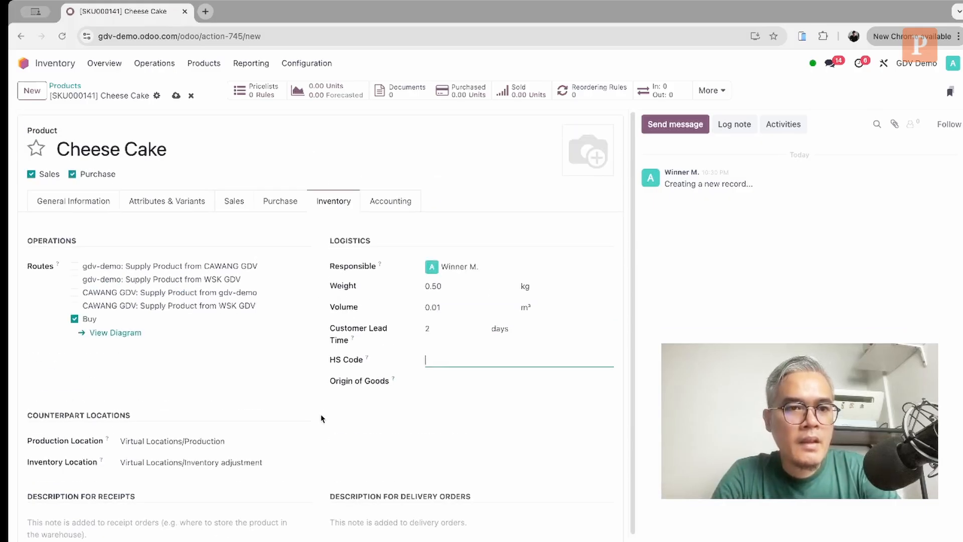
Check the product's income account choices without selecting one, and save the Cheese Cake product
left_click(373, 205)
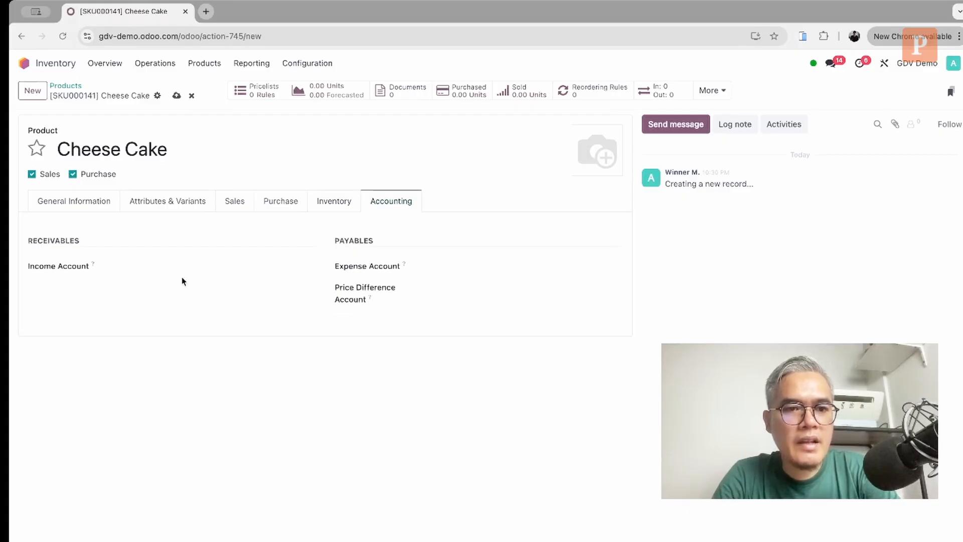
left_click(175, 267)
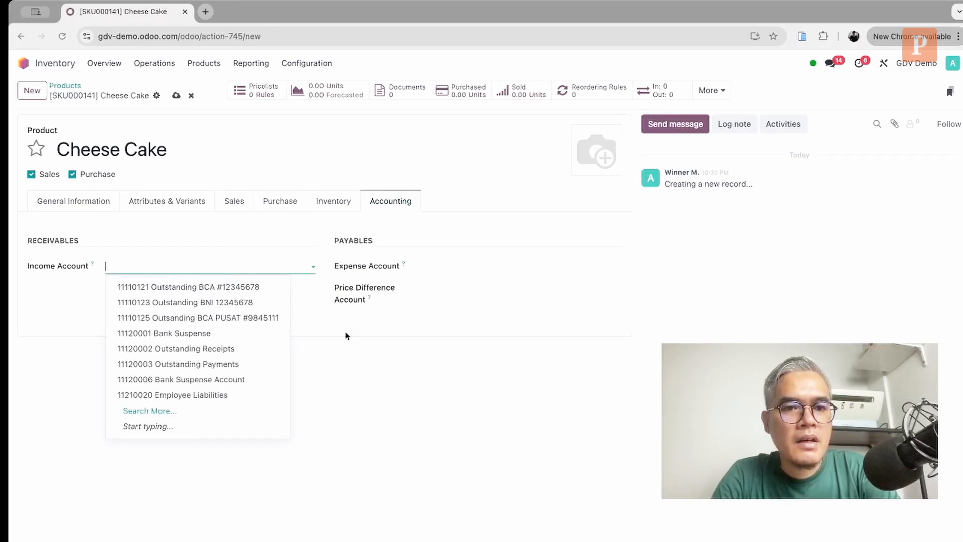
left_click(355, 345)
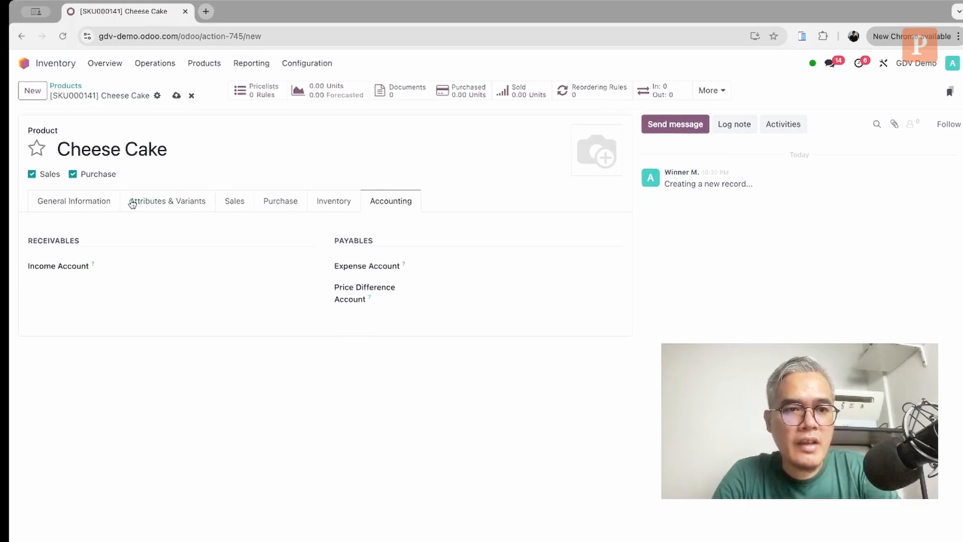
left_click(177, 96)
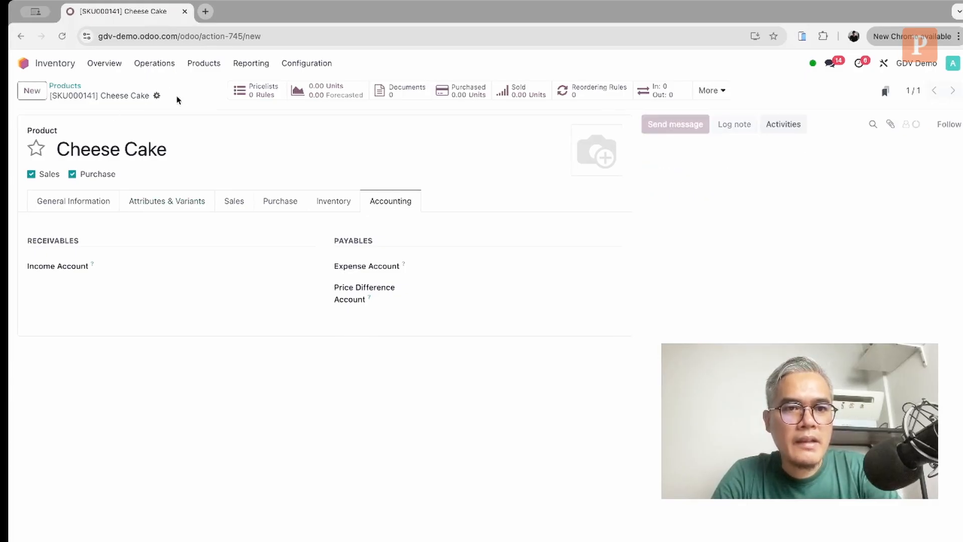
left_click(75, 199)
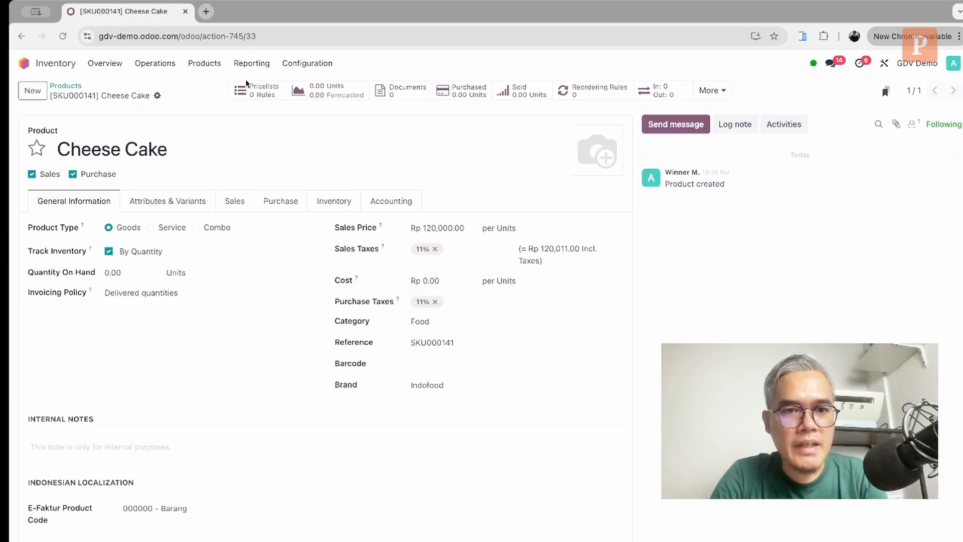
Create a new product category named Cakes with Food as its parent category
left_click(204, 63)
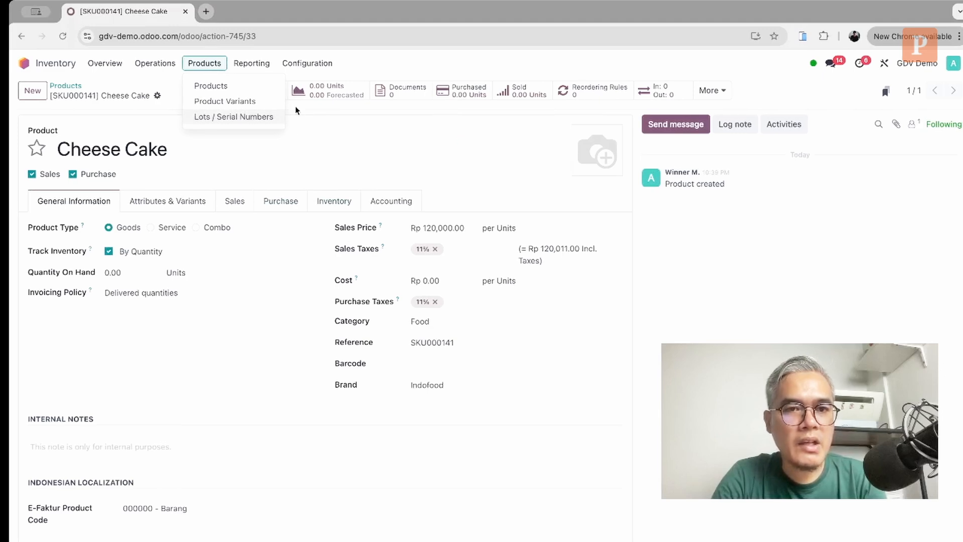
left_click(296, 65)
left_click(297, 65)
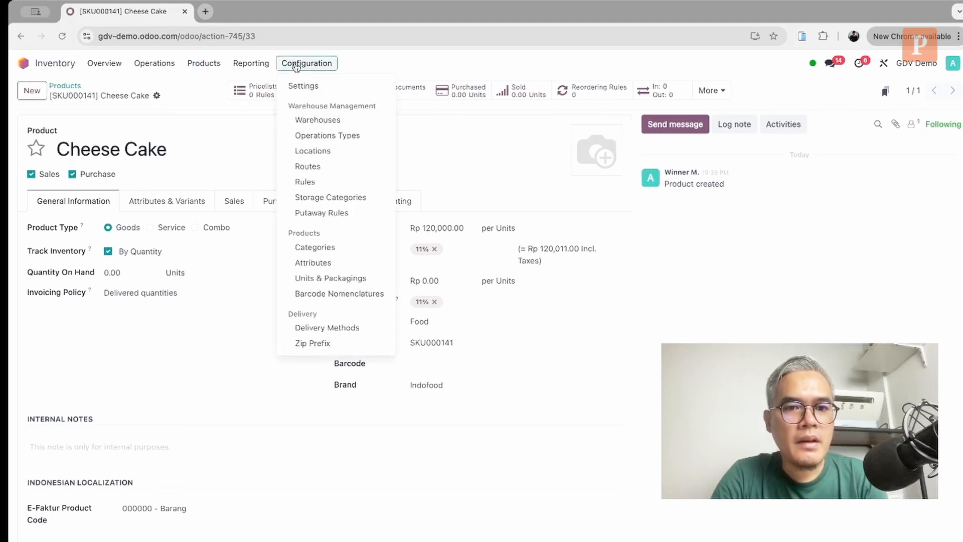
left_click(347, 245)
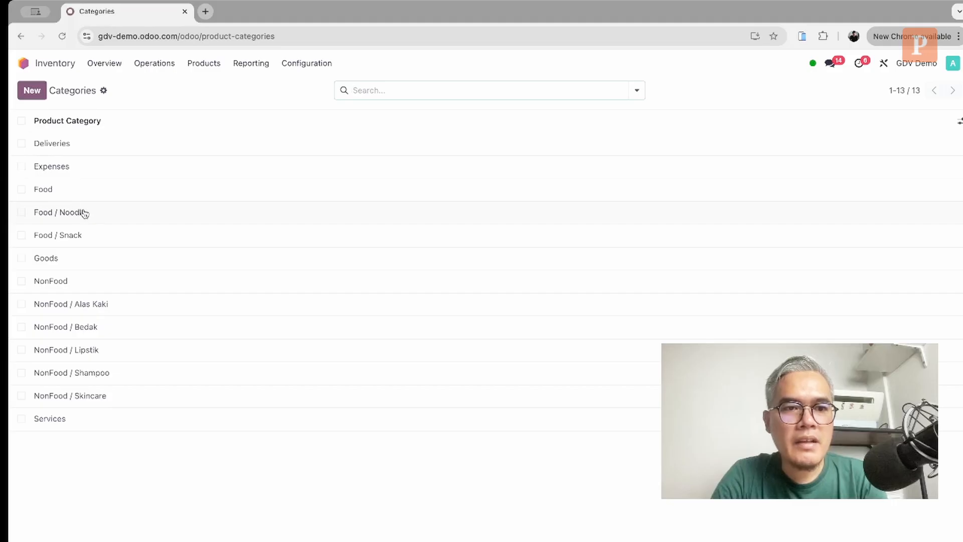
left_click(32, 91)
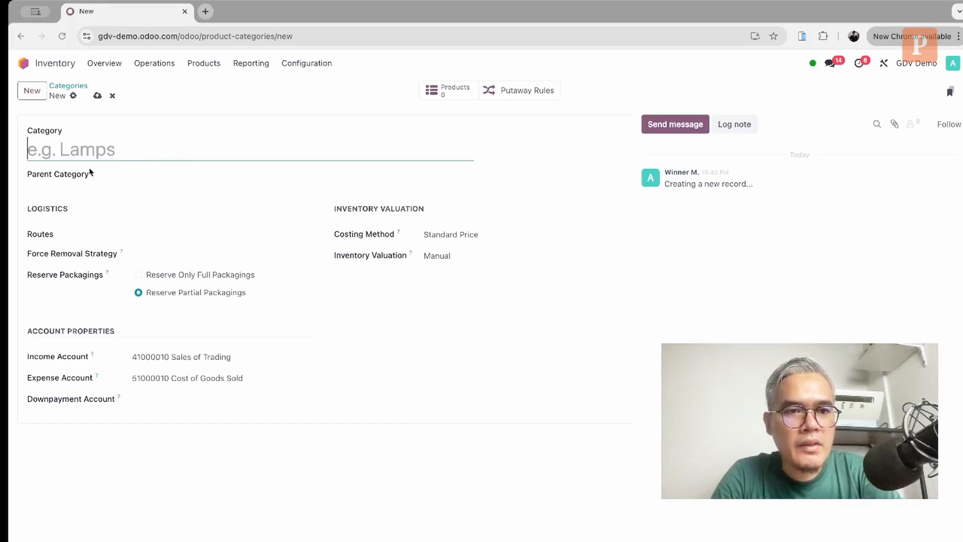
type("Ca")
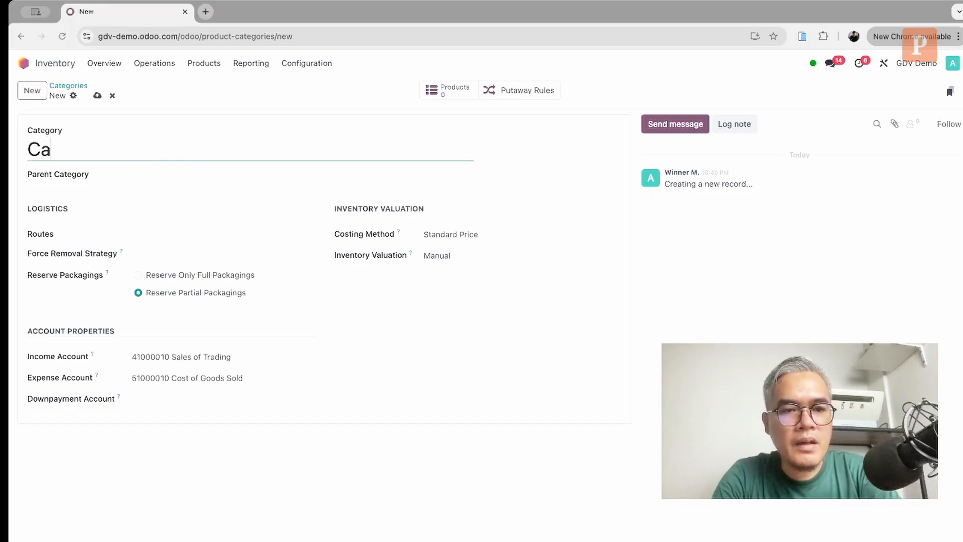
type("kes")
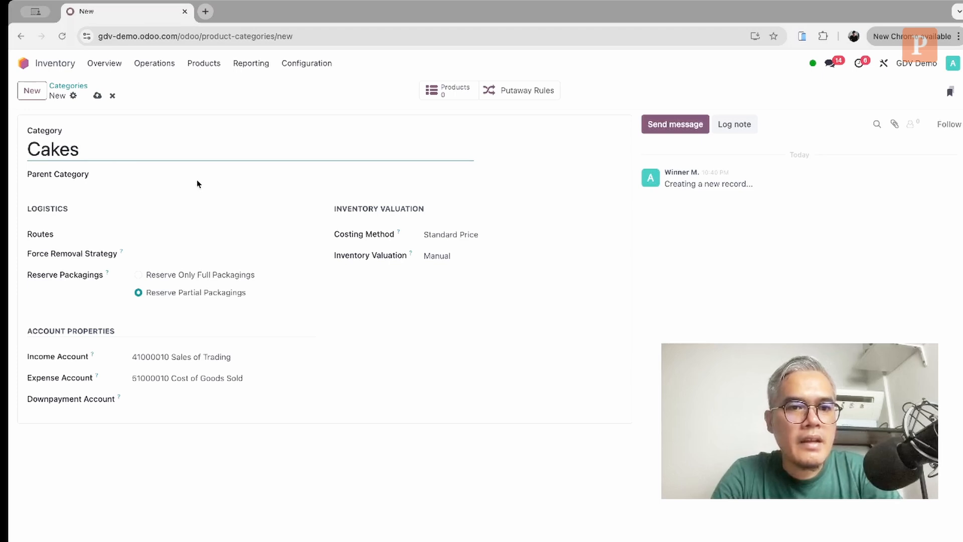
left_click(103, 173)
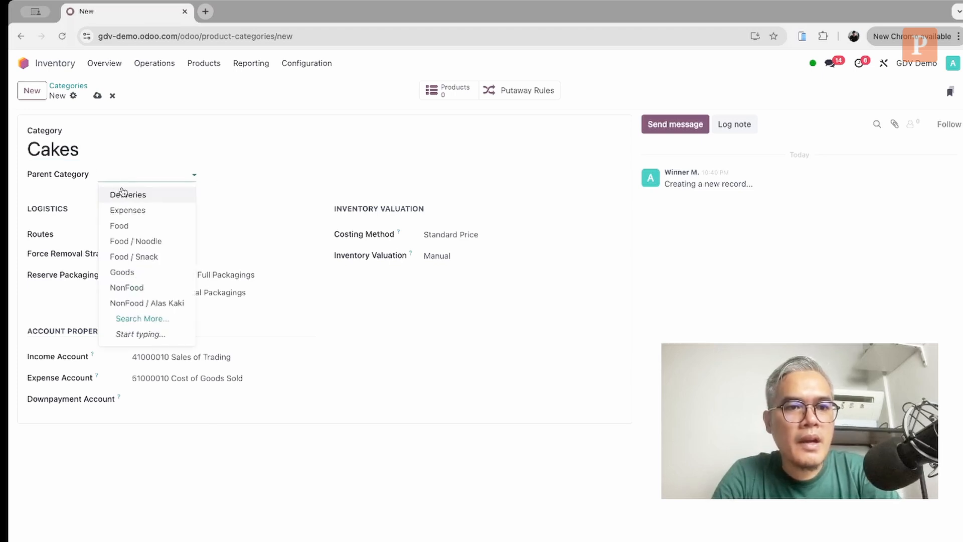
left_click(129, 225)
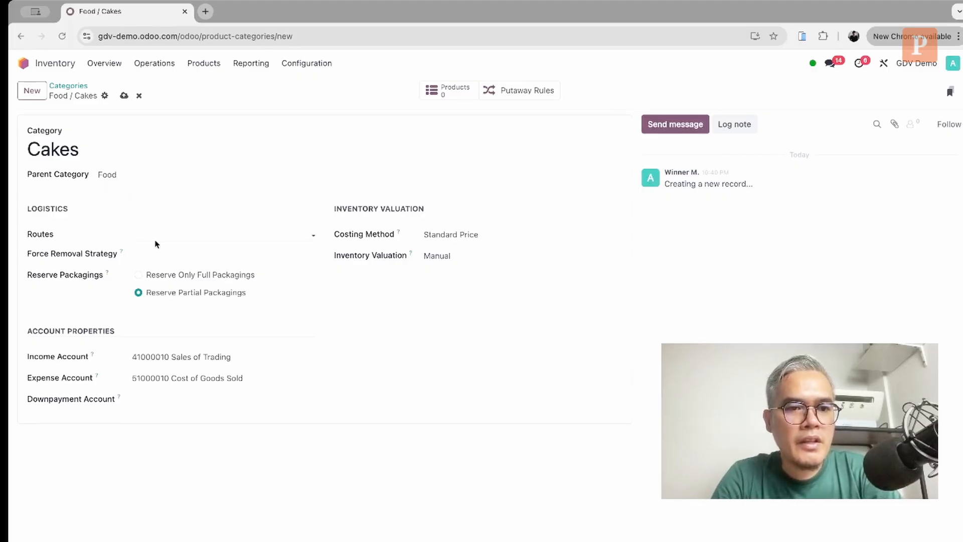
Leave the Cakes category's routes empty and set its costing method to Average Cost (AVCO) with Automated inventory valuation
left_click(170, 236)
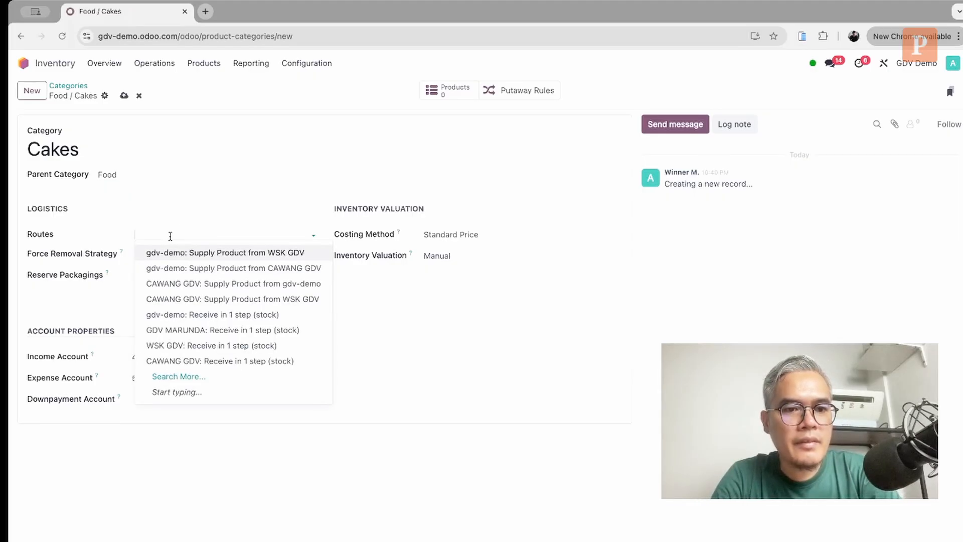
left_click(366, 312)
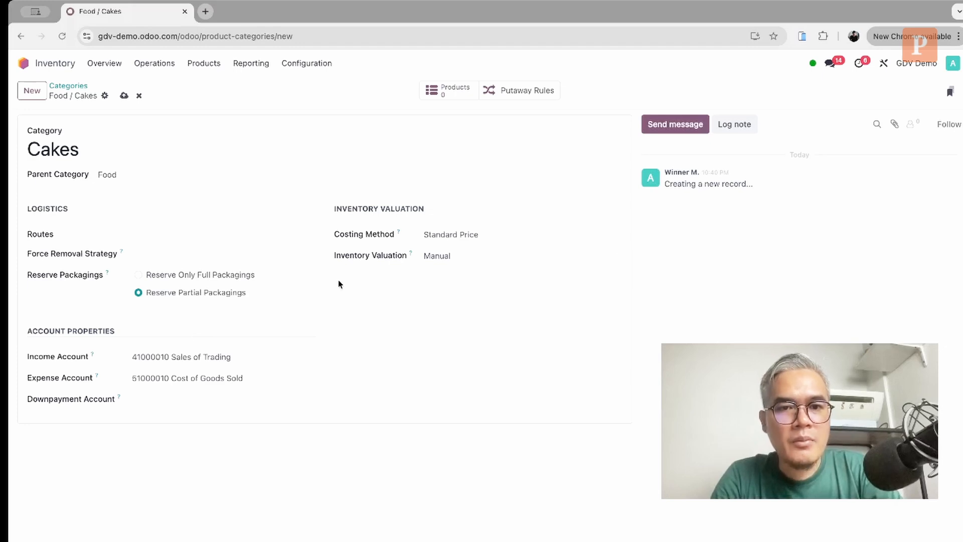
left_click(446, 234)
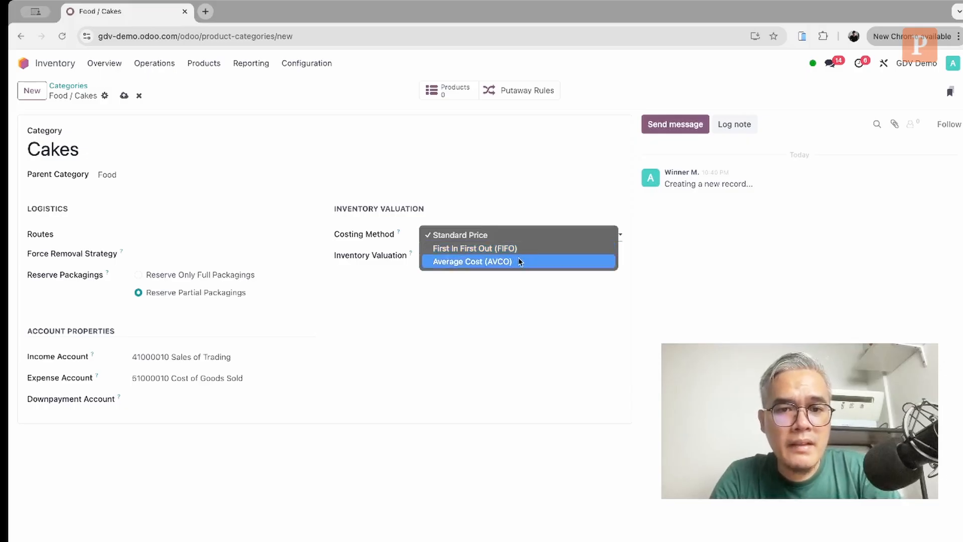
left_click(480, 266)
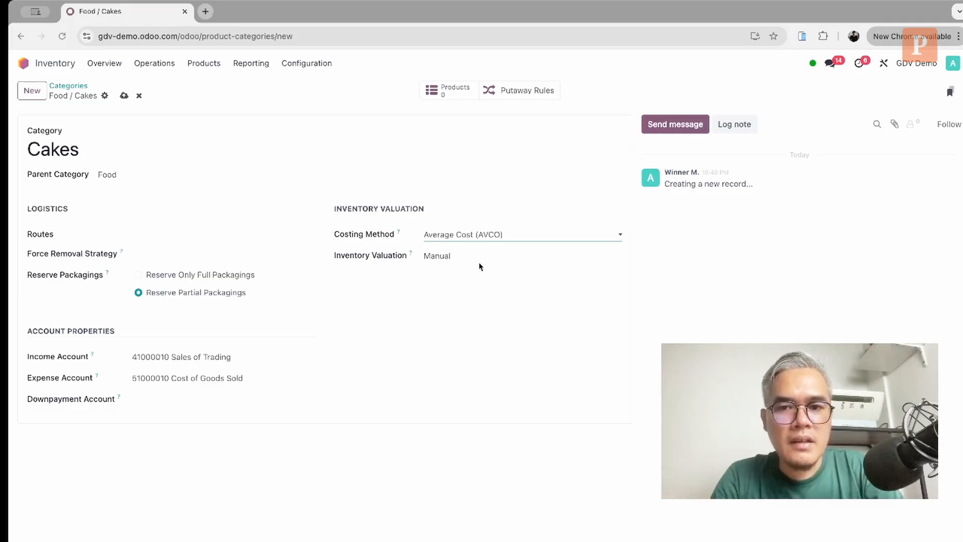
left_click(462, 263)
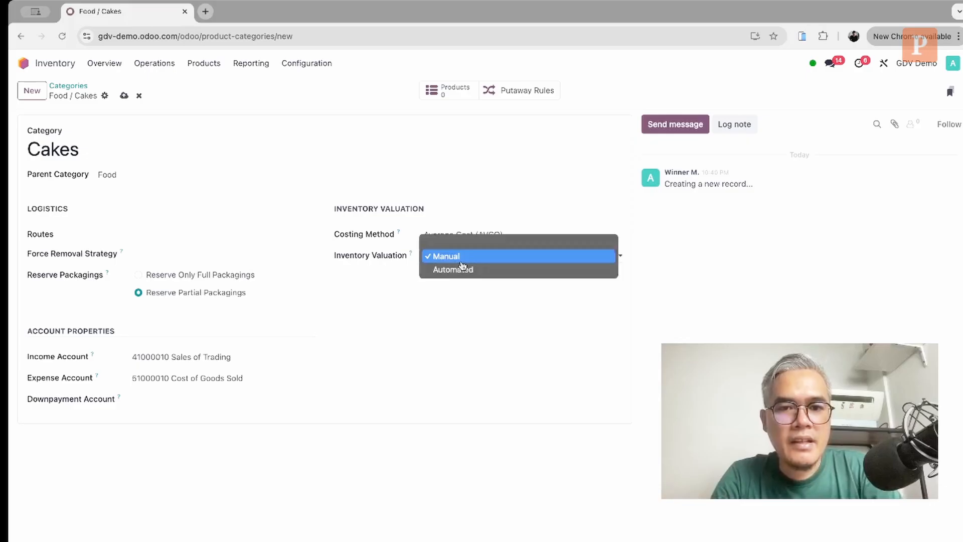
left_click(467, 271)
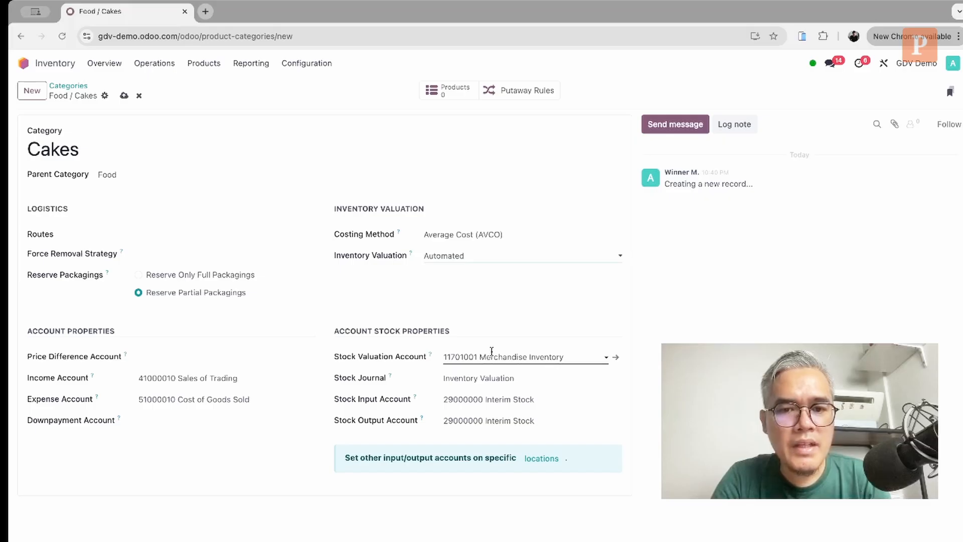
Check the Cakes category's stock valuation account and stock journal without changing them, save the category and return to the category list
left_click(532, 351)
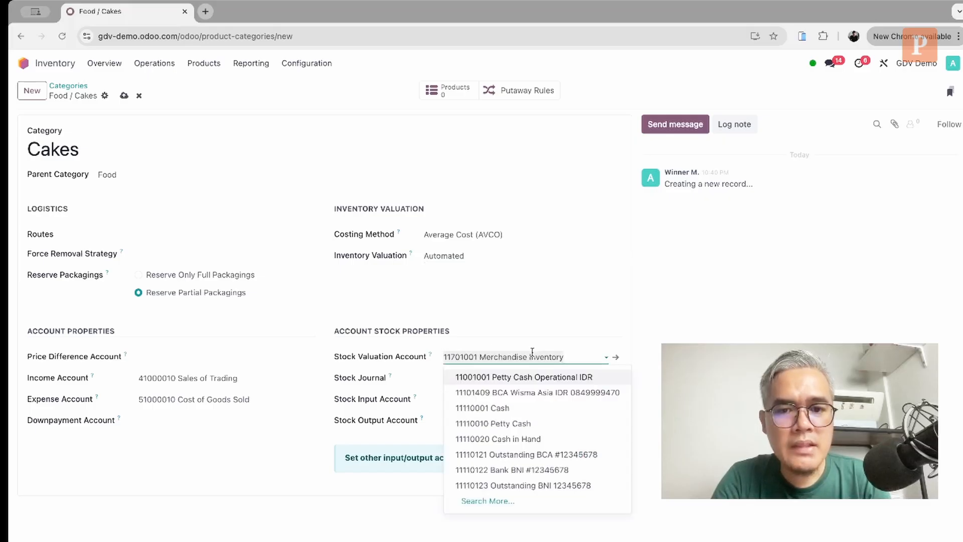
left_click(538, 318)
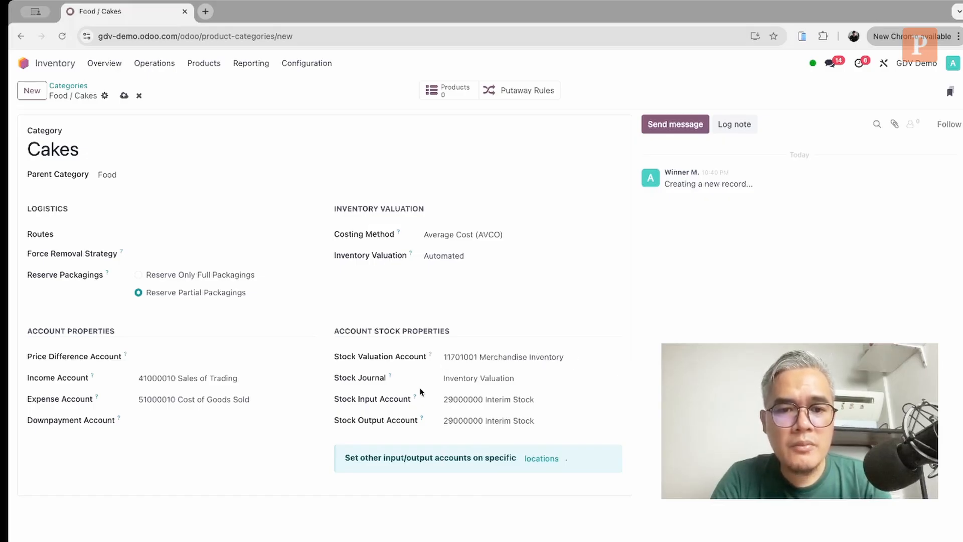
left_click(477, 378)
left_click(657, 396)
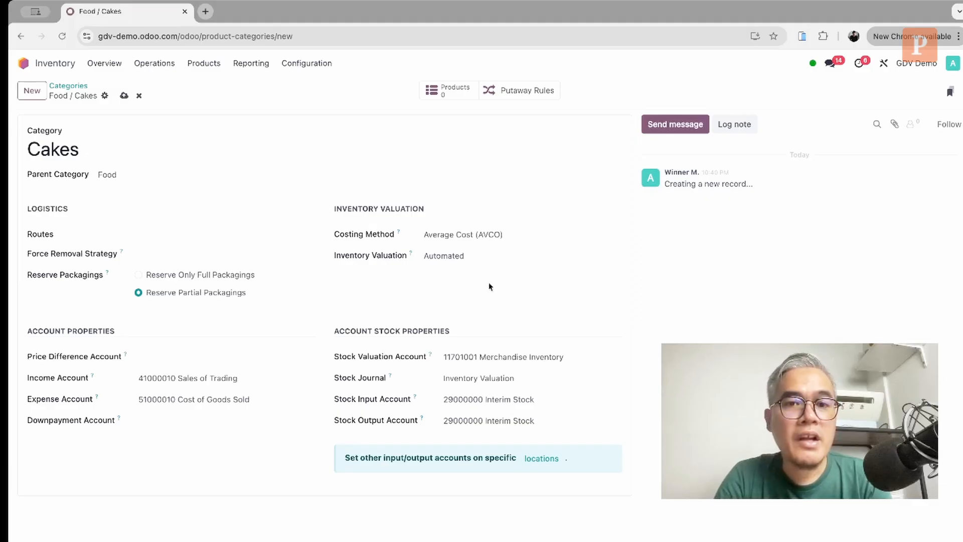
left_click(124, 96)
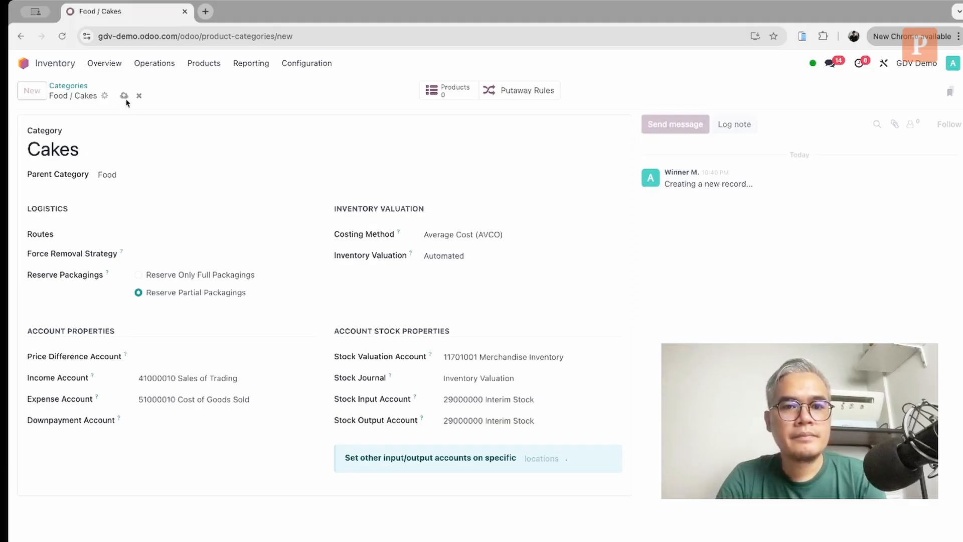
left_click(71, 86)
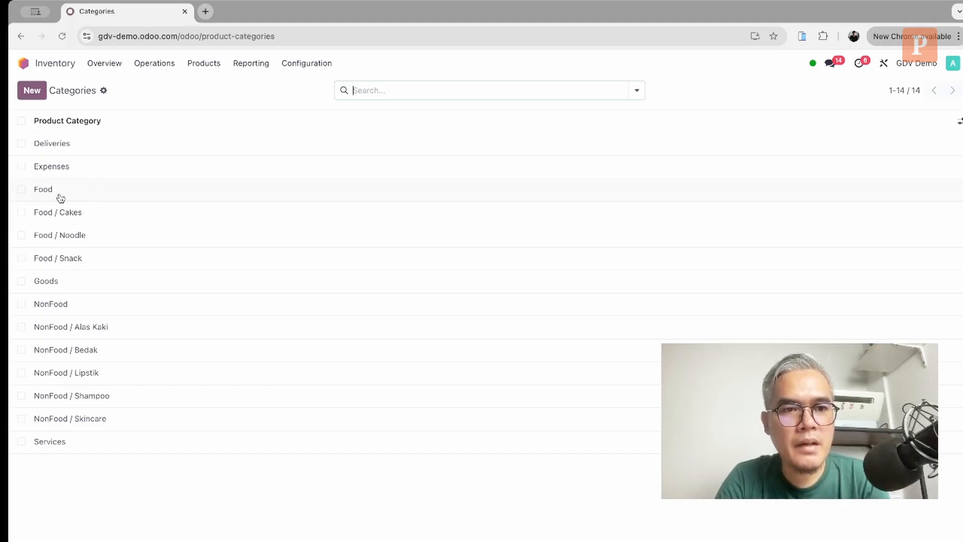
Open the Cheese Cake product, assign it to the Food / Cakes category and save the change
left_click(221, 64)
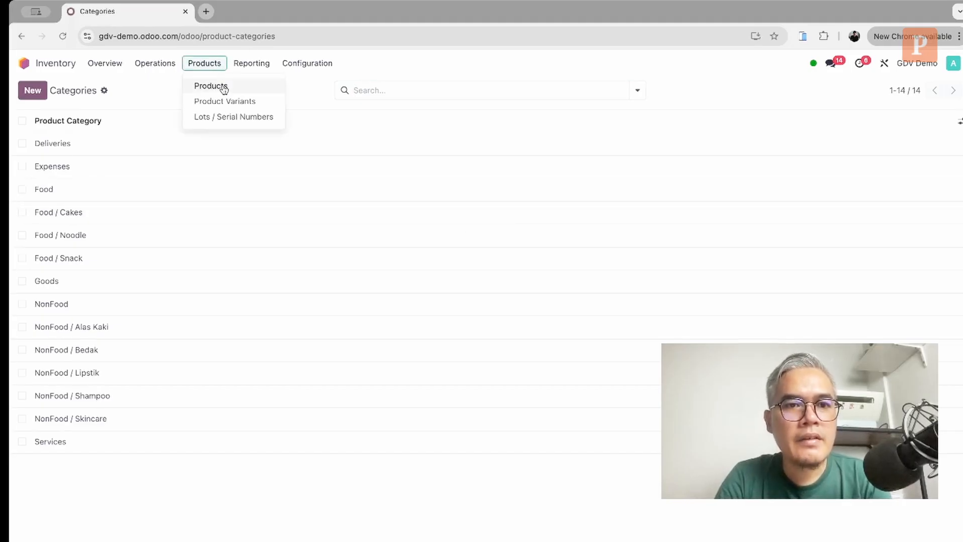
left_click(222, 86)
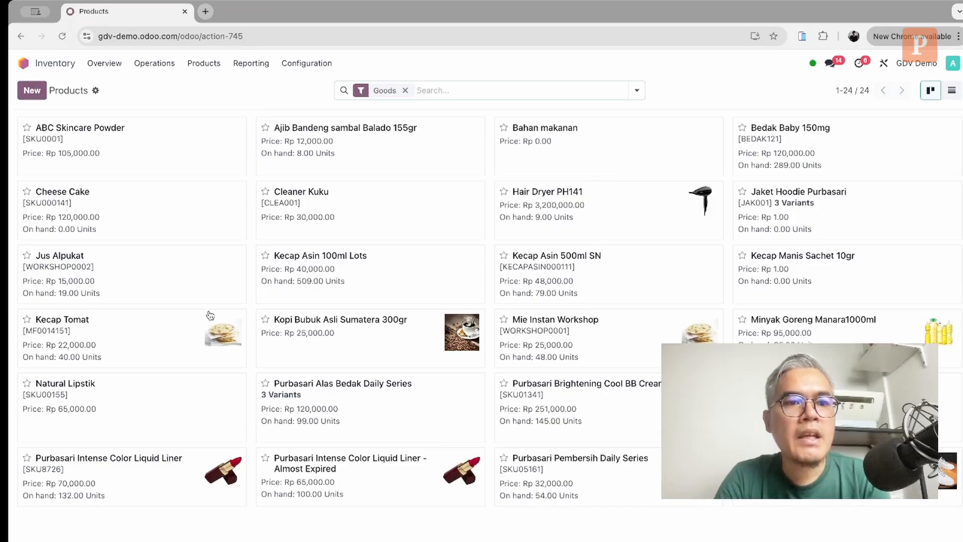
left_click(153, 207)
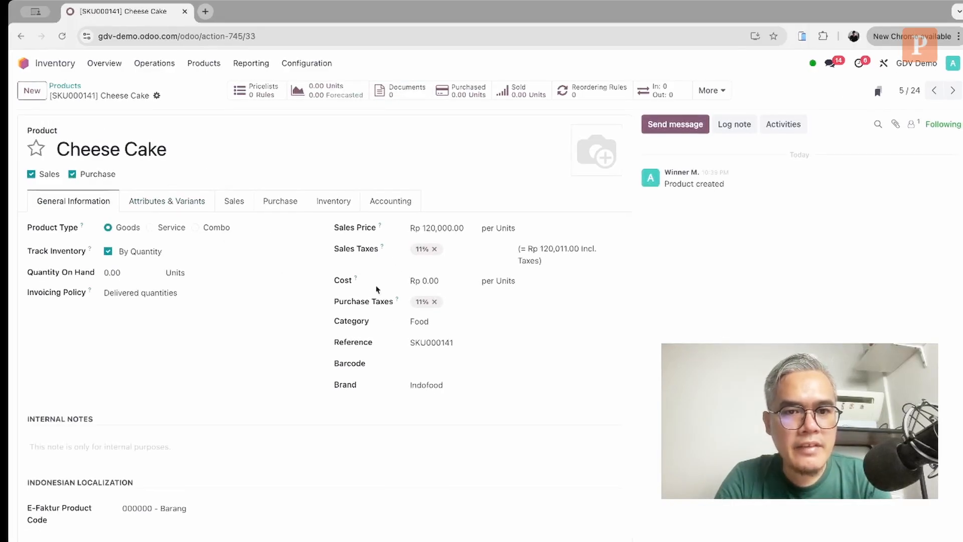
left_click(457, 327)
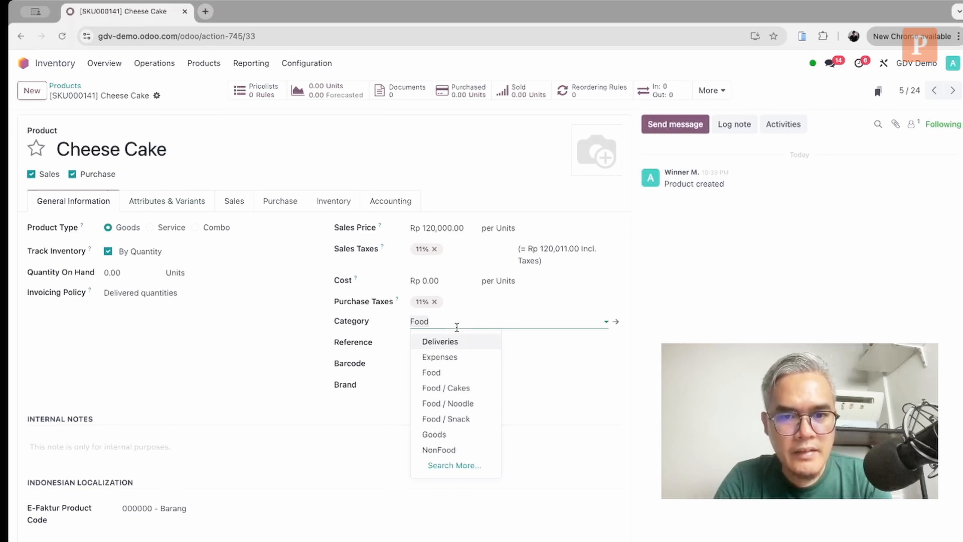
left_click(465, 388)
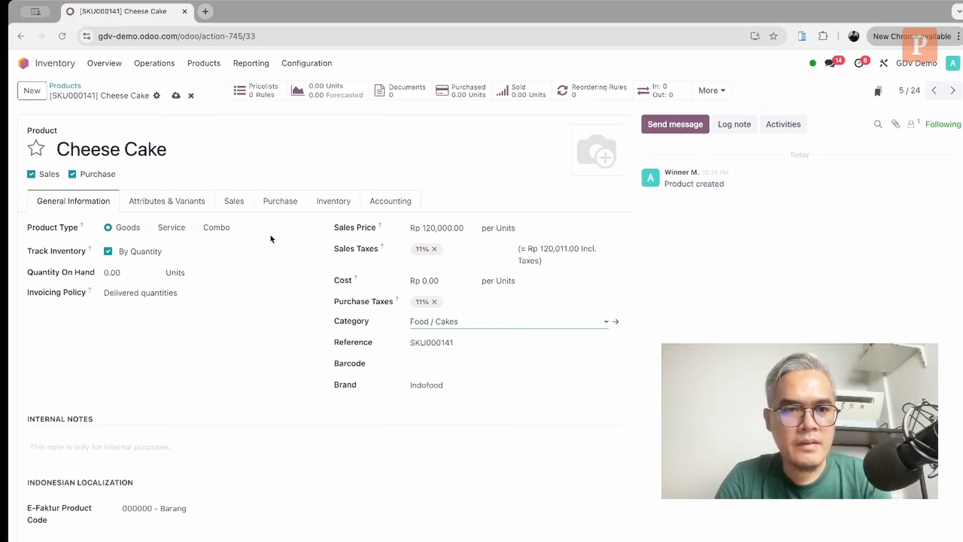
left_click(175, 95)
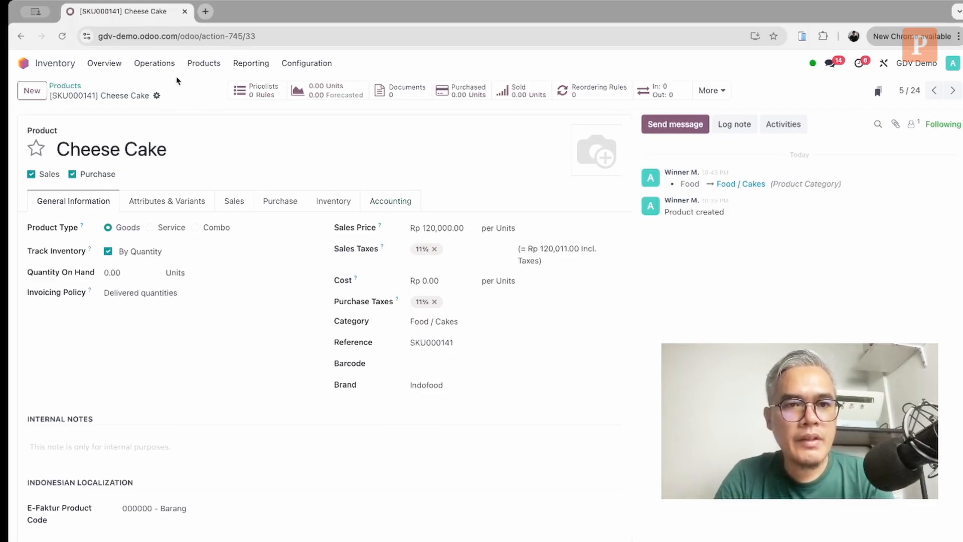
left_click(248, 67)
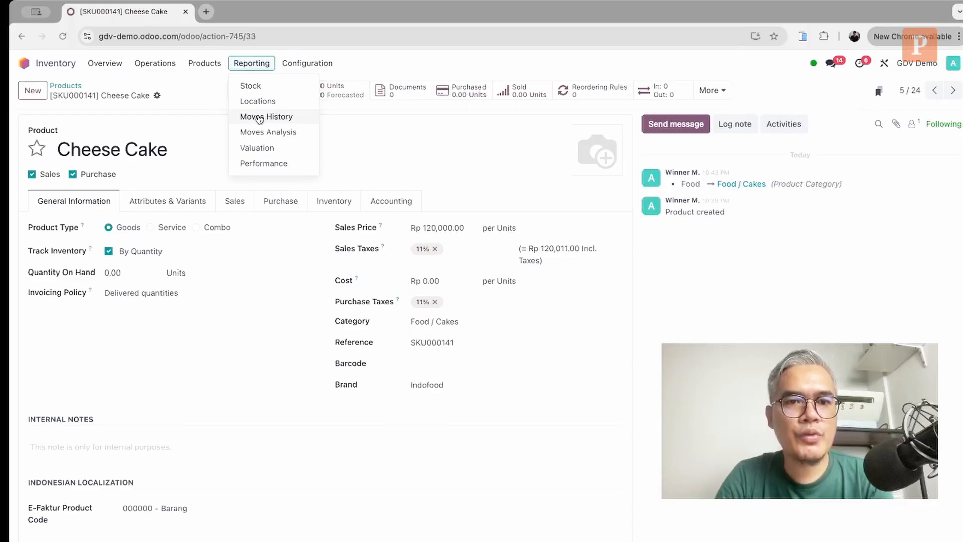
mouse_move(203, 68)
left_click(203, 65)
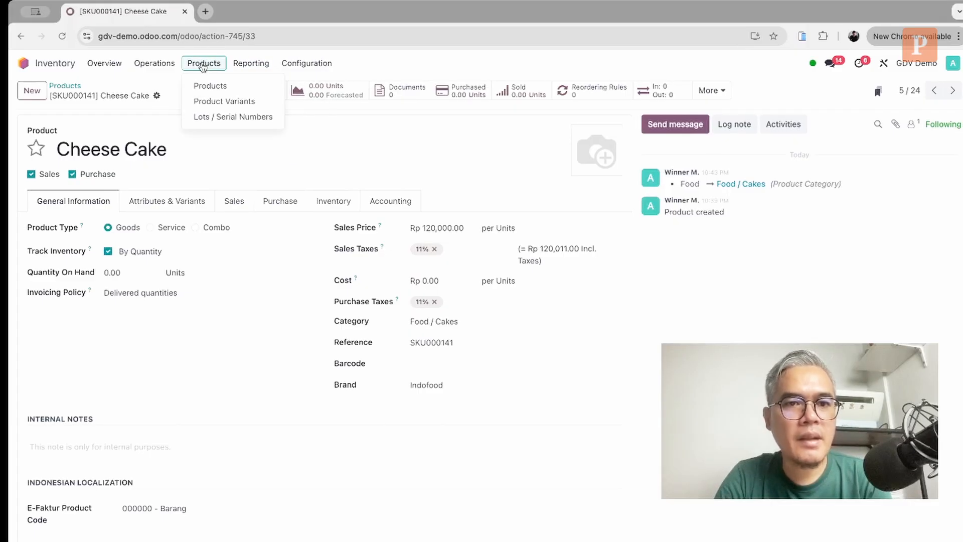